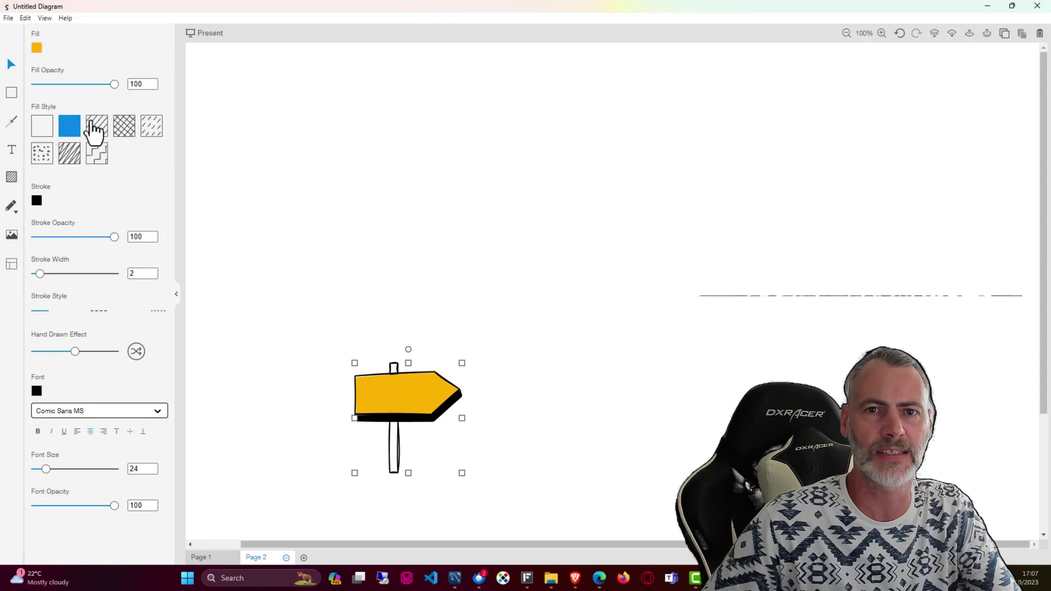
Step: Add the text "That Way" and place it on the yellow signpost board
{"action": "left_click", "coordinate": [272, 299]}
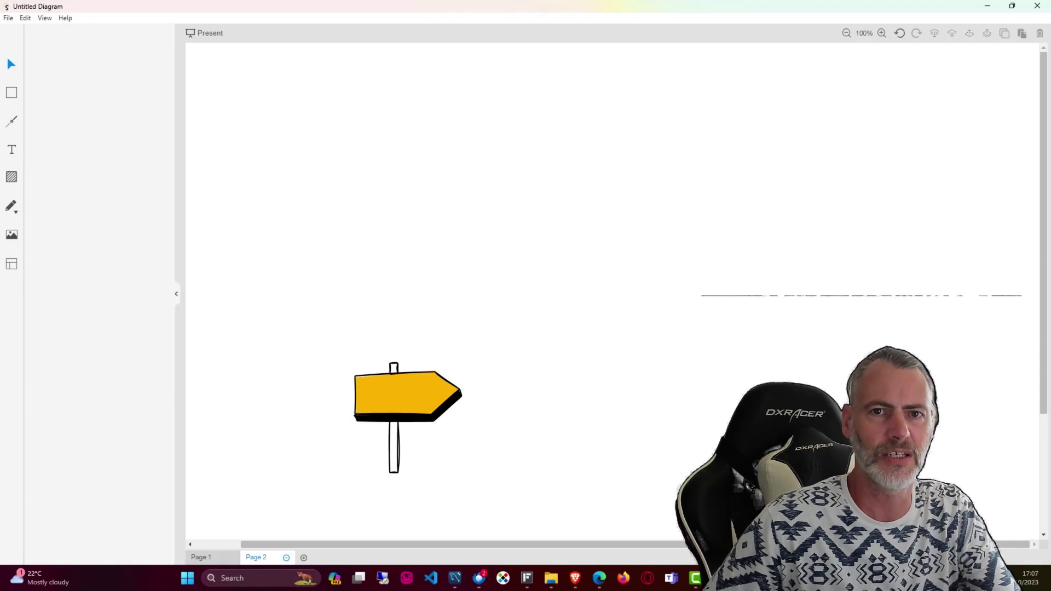
{"action": "left_click", "coordinate": [12, 149]}
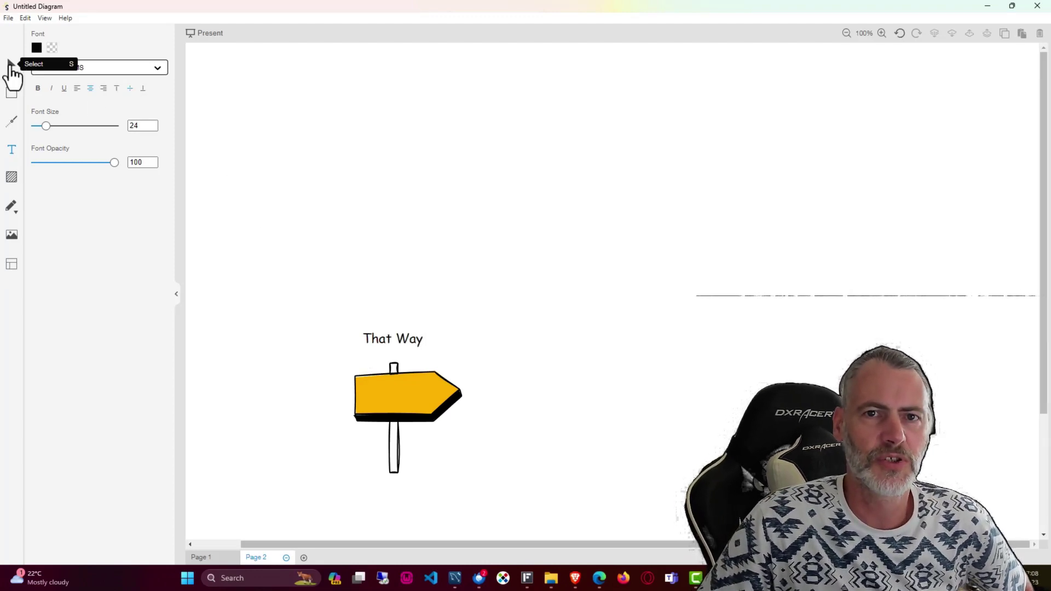
{"action": "left_click", "coordinate": [11, 64]}
{"action": "left_click_drag", "start_coordinate": [382, 394], "coordinate": [387, 398]}
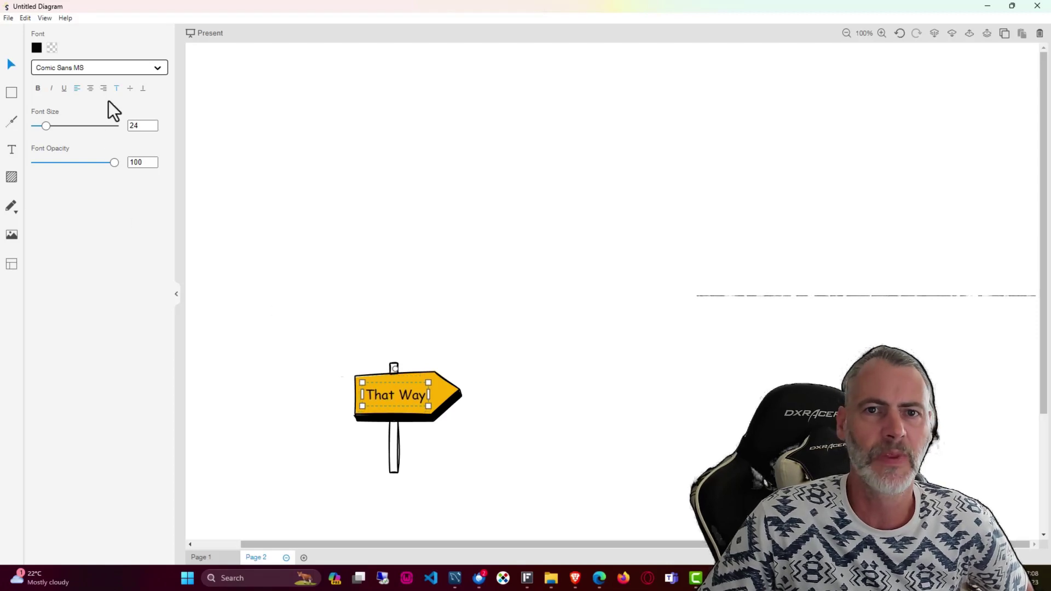
Step: Set the sign text to the Bangers font at size 36 and centre it on the board
{"action": "left_click", "coordinate": [153, 68]}
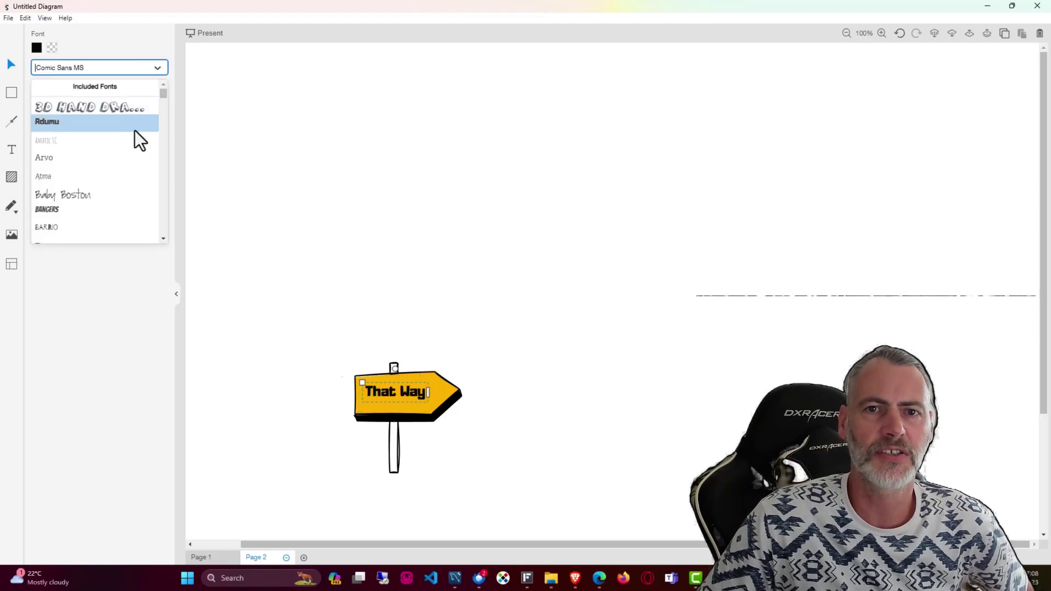
{"action": "left_click", "coordinate": [103, 211]}
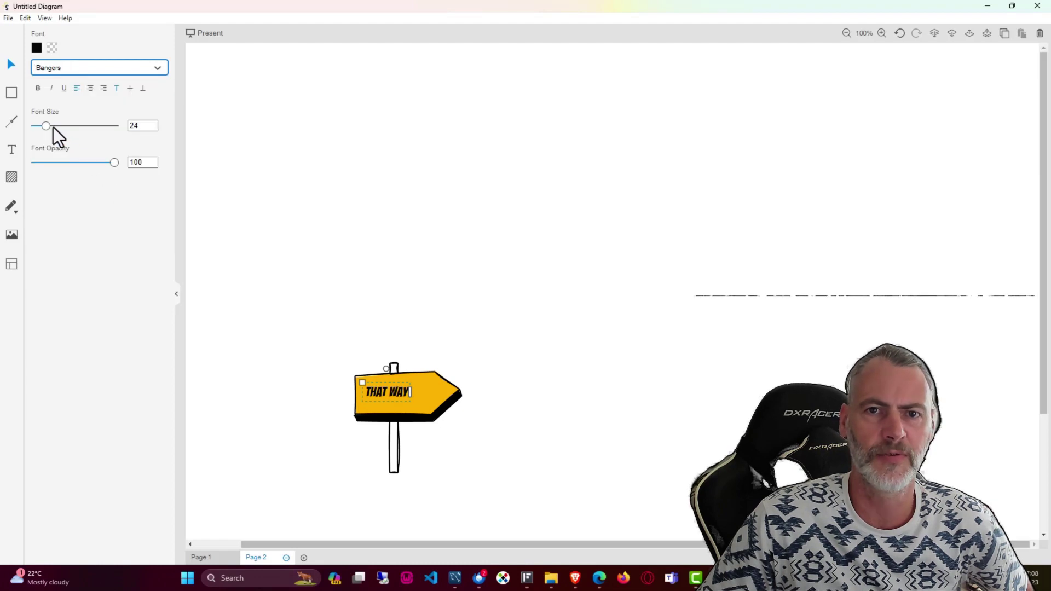
{"action": "left_click_drag", "start_coordinate": [47, 126], "coordinate": [53, 126]}
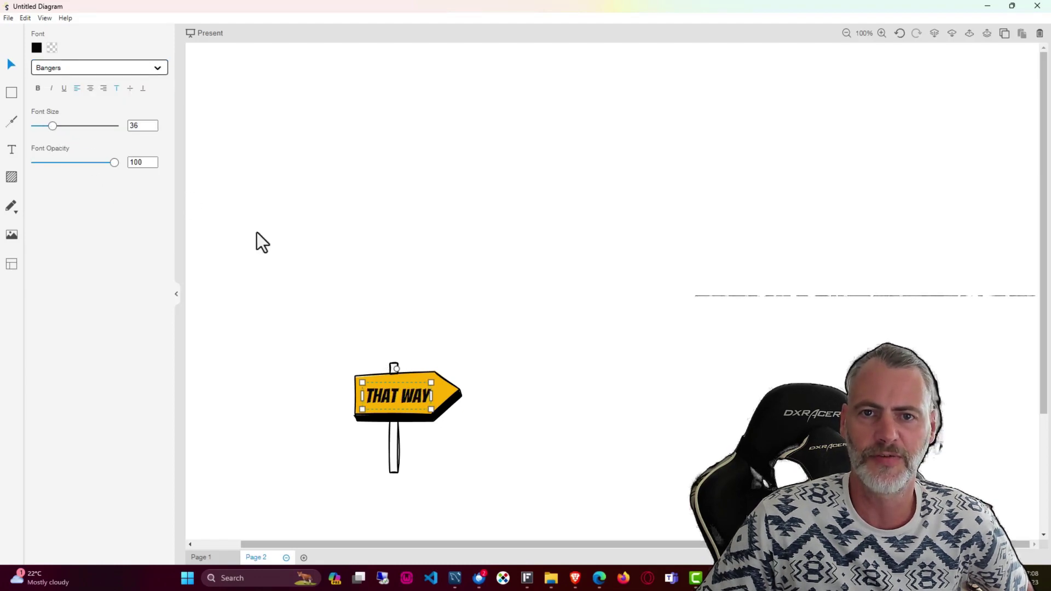
{"action": "left_click_drag", "start_coordinate": [393, 397], "coordinate": [393, 395]}
{"action": "left_click", "coordinate": [315, 331]}
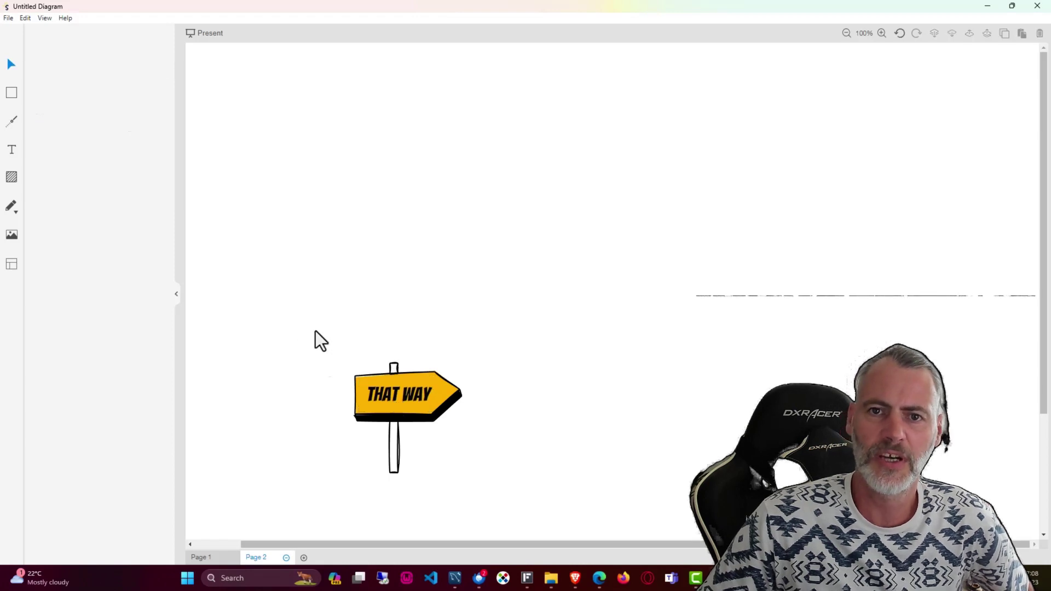
Step: Group the signpost with its text and move the group up and to the right on the page
{"action": "left_click_drag", "start_coordinate": [312, 332], "coordinate": [485, 507]}
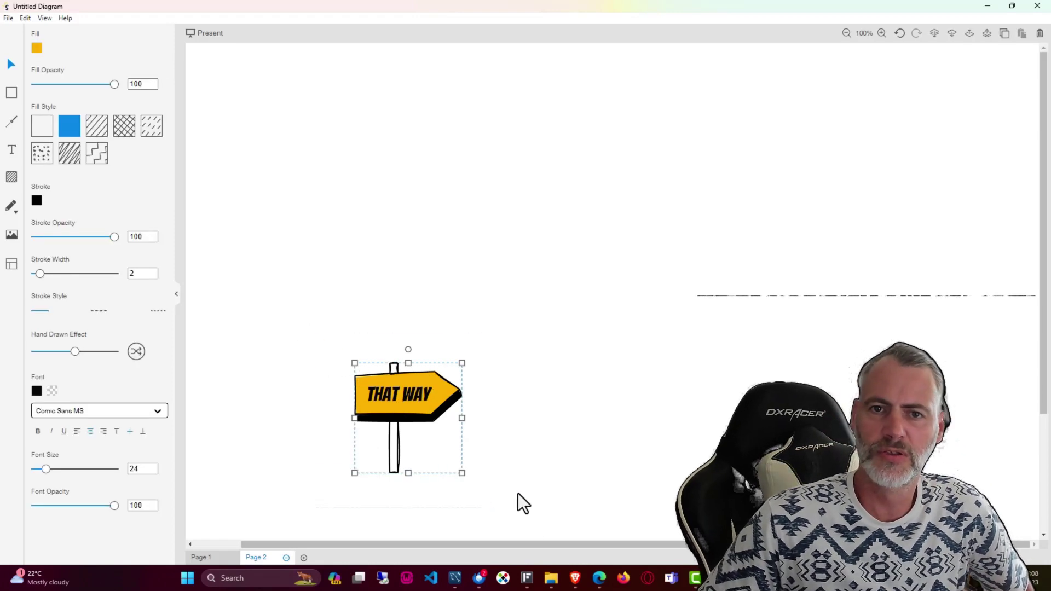
{"action": "right_click", "coordinate": [392, 408]}
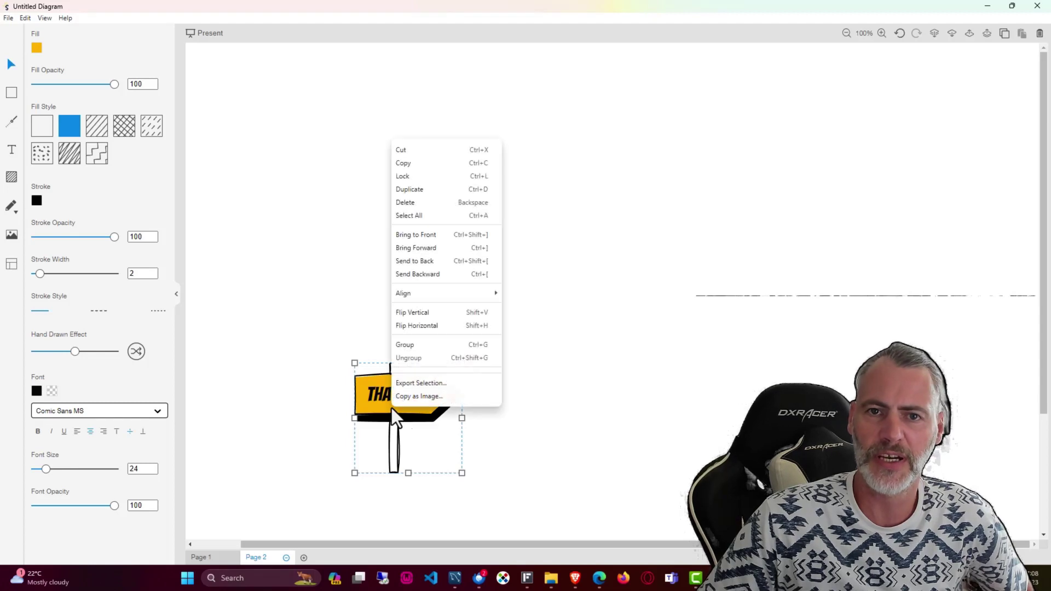
{"action": "left_click", "coordinate": [412, 346]}
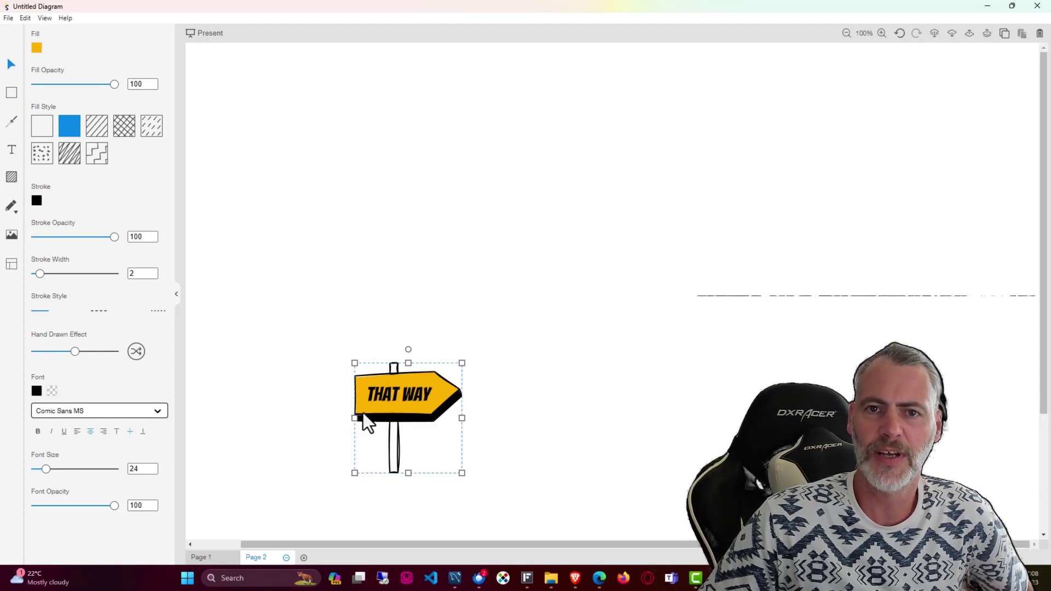
{"action": "left_click_drag", "start_coordinate": [363, 412], "coordinate": [534, 340]}
{"action": "left_click", "coordinate": [506, 320]}
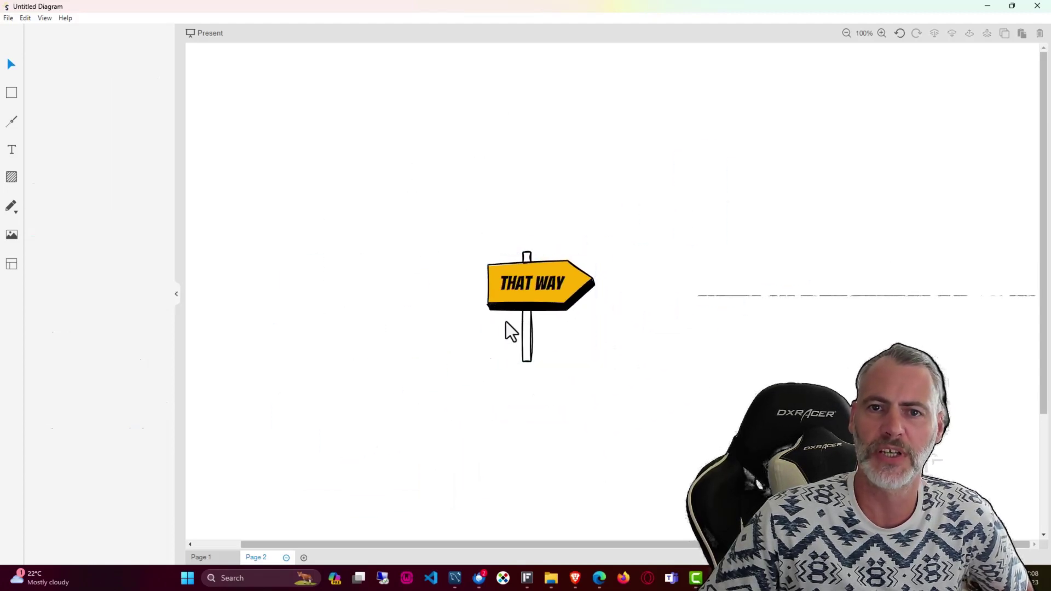
{"action": "left_click", "coordinate": [524, 280]}
{"action": "right_click", "coordinate": [531, 286]}
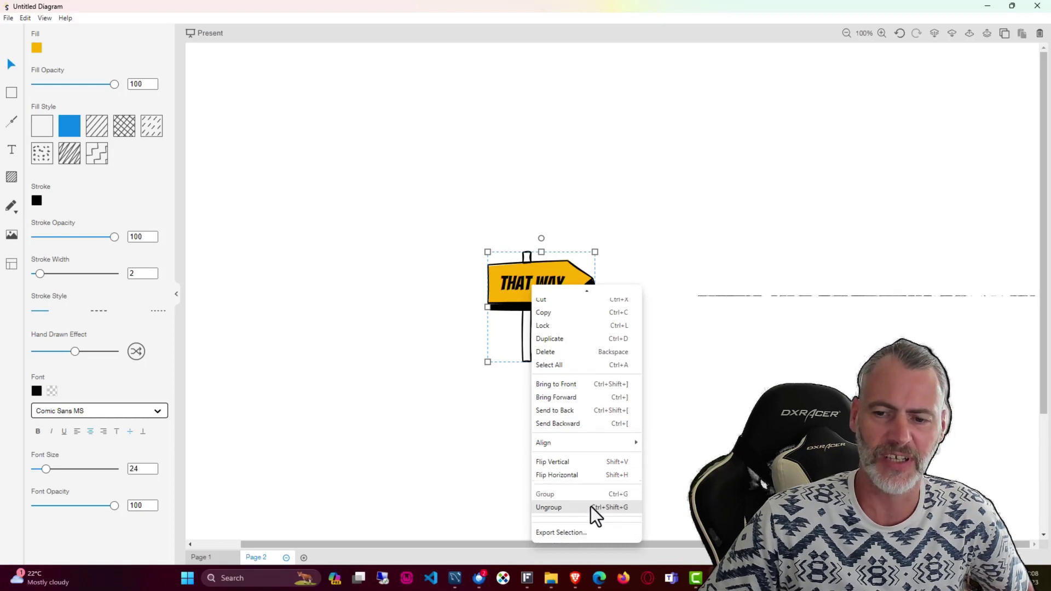
{"action": "scroll", "coordinate": [591, 504], "scroll_direction": "down", "scroll_amount": 1}
{"action": "left_click", "coordinate": [369, 402]}
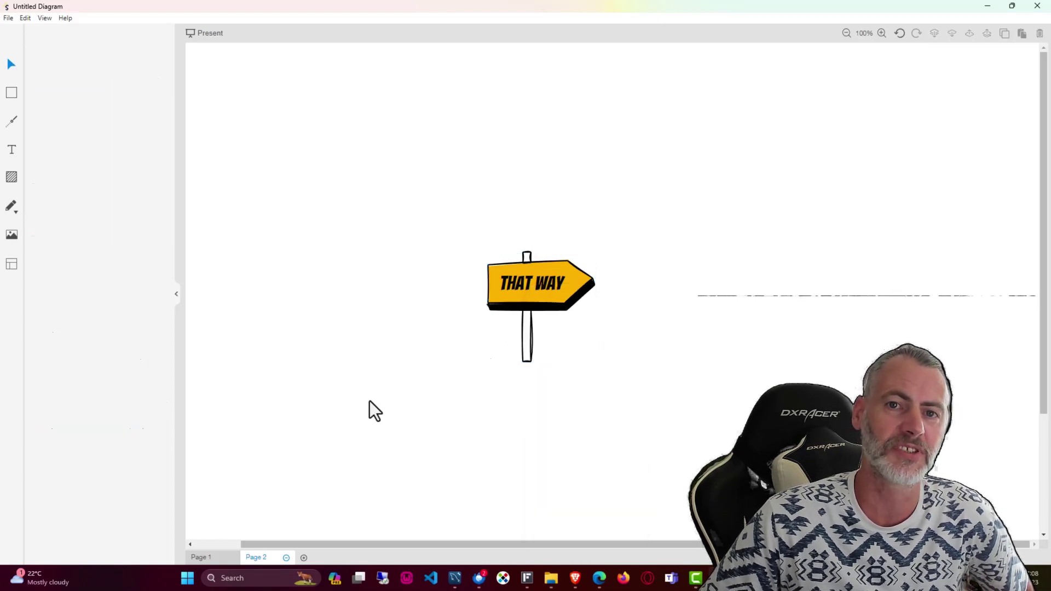
Step: Move the grouped signpost down and to the left, then deselect it
{"action": "left_click_drag", "start_coordinate": [537, 293], "coordinate": [459, 350]}
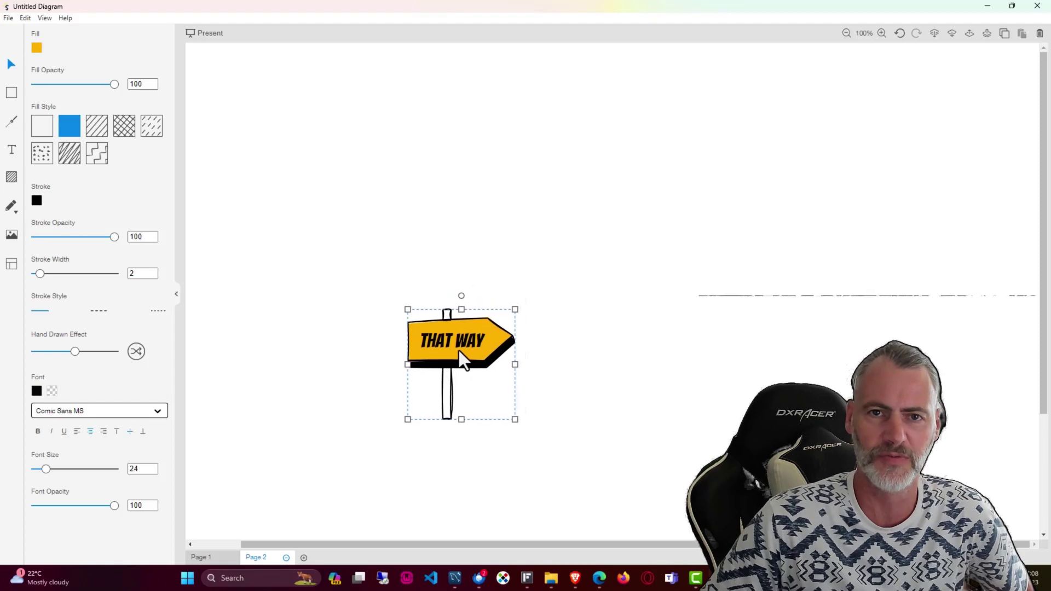
{"action": "key", "text": "Escape"}
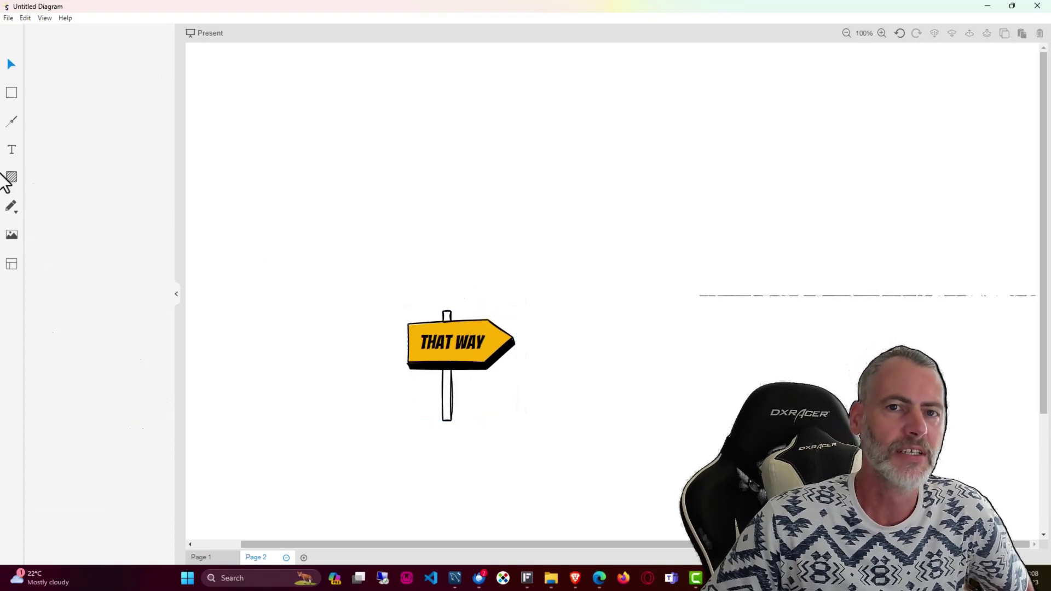
Step: Add a cloud shape from the Speech Bubbles category to the upper right of the page
{"action": "left_click", "coordinate": [11, 94]}
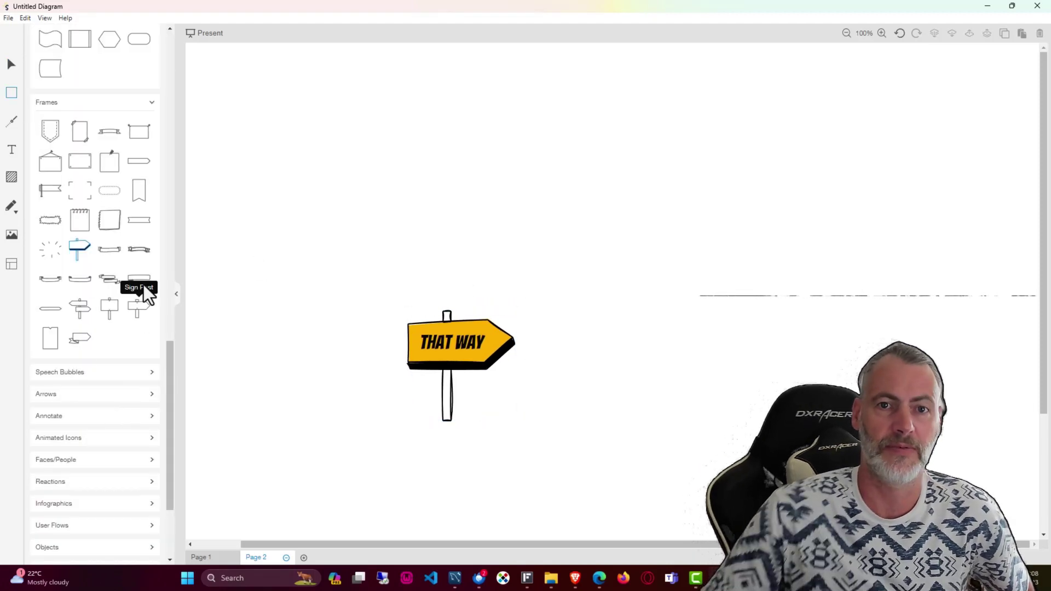
{"action": "left_click", "coordinate": [125, 374]}
{"action": "scroll", "coordinate": [134, 373], "scroll_direction": "down", "scroll_amount": 6}
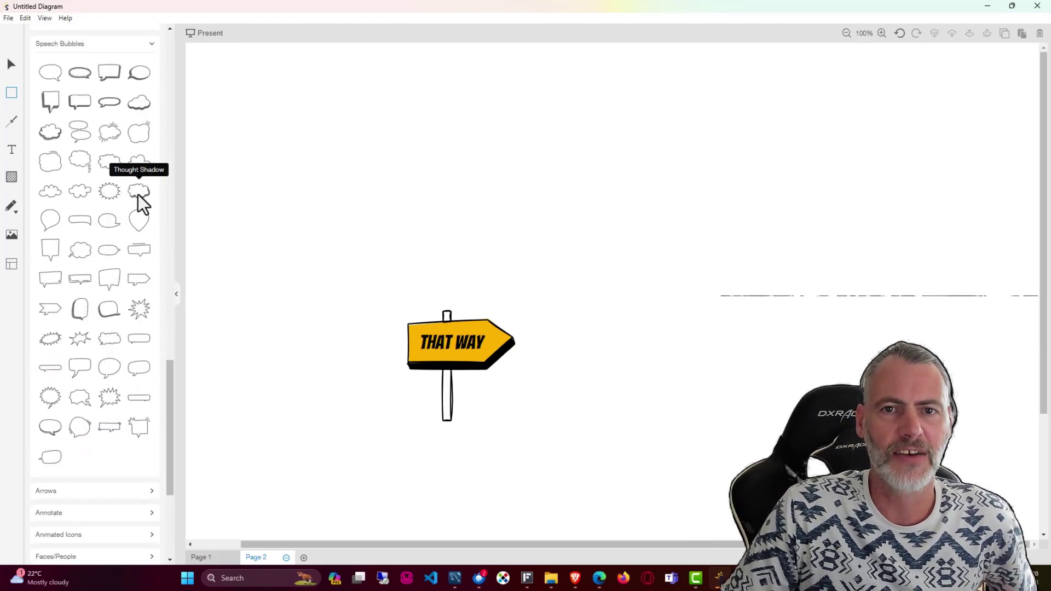
{"action": "left_click_drag", "start_coordinate": [140, 163], "coordinate": [818, 138]}
Step: Fill the cloud with teal and enlarge it into a wide cloud above and to the right of the signpost
{"action": "left_click", "coordinate": [37, 48]}
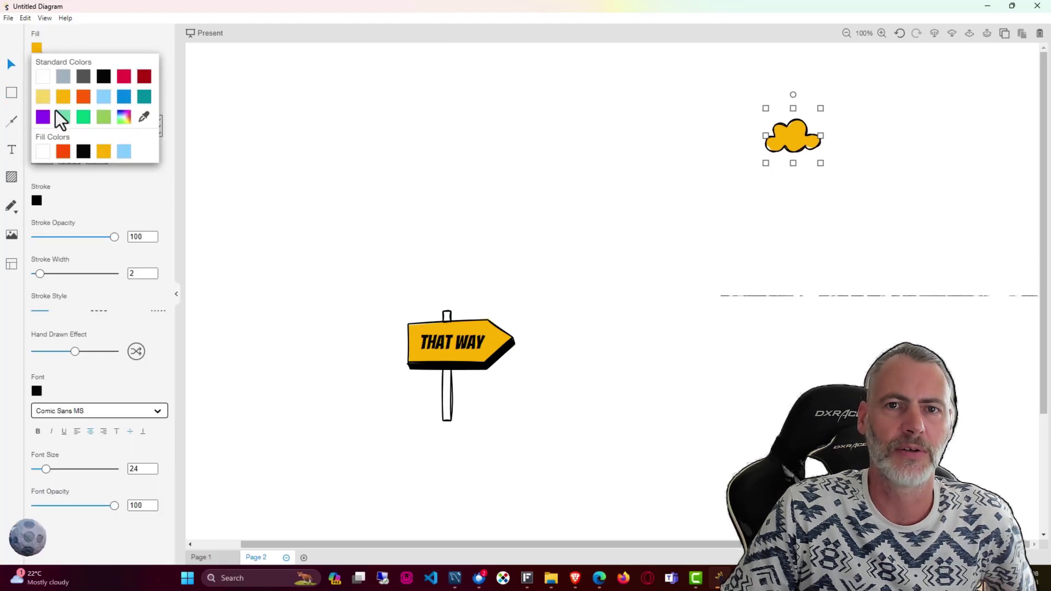
{"action": "left_click", "coordinate": [144, 97]}
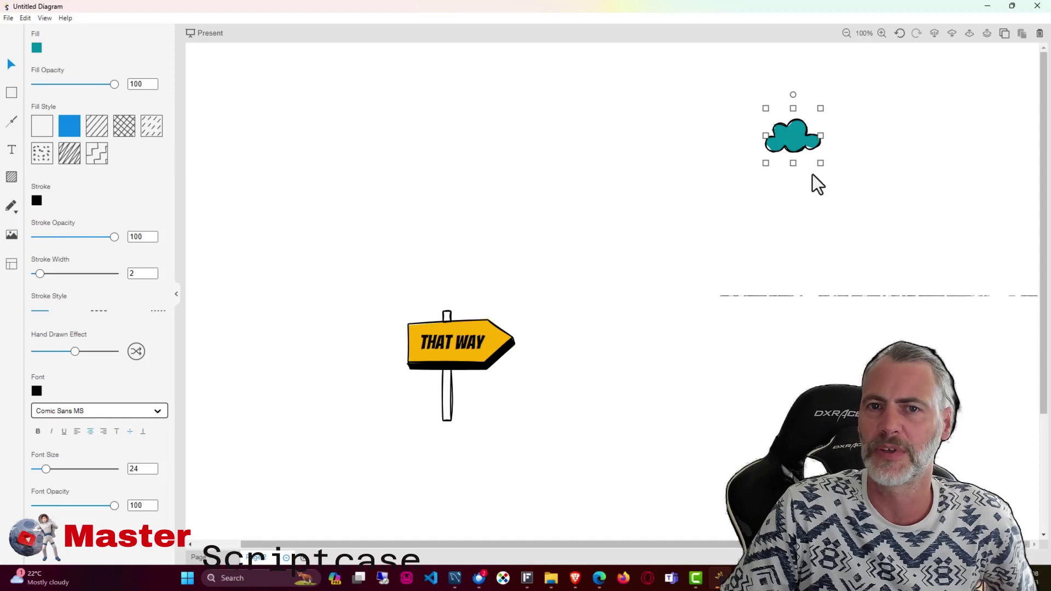
{"action": "left_click_drag", "start_coordinate": [819, 164], "coordinate": [825, 142]}
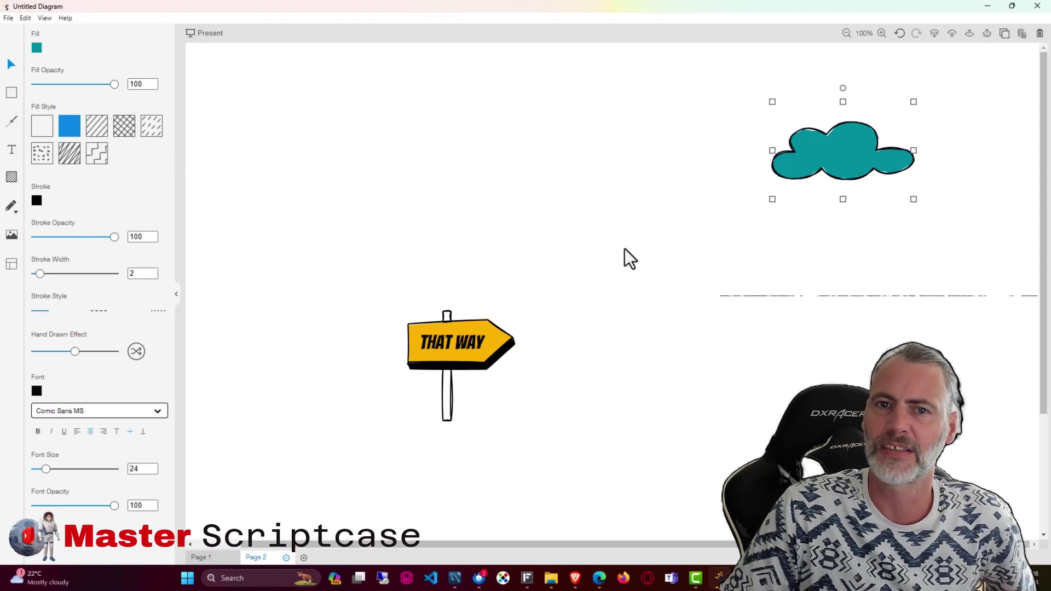
{"action": "left_click", "coordinate": [624, 249]}
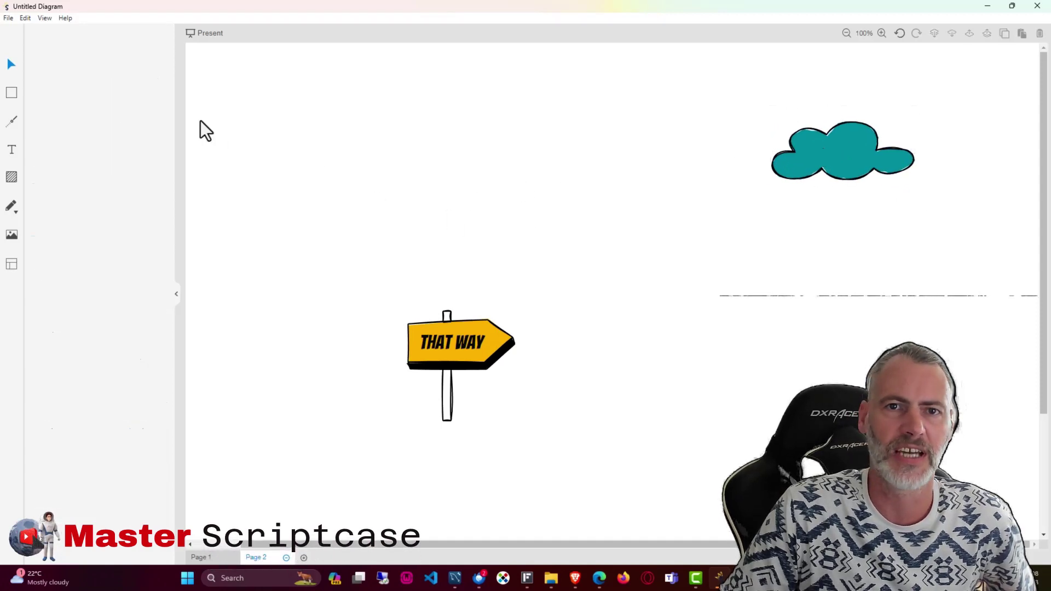
Step: Examine the page background options and the Arrows and Annotate shape categories
{"action": "left_click", "coordinate": [12, 179]}
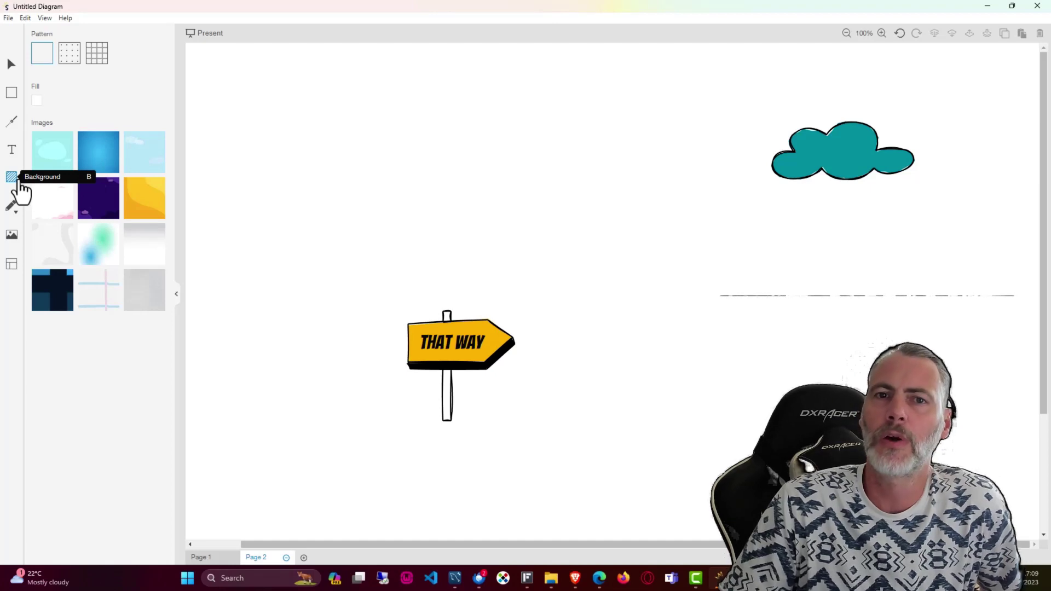
{"action": "left_click", "coordinate": [11, 92]}
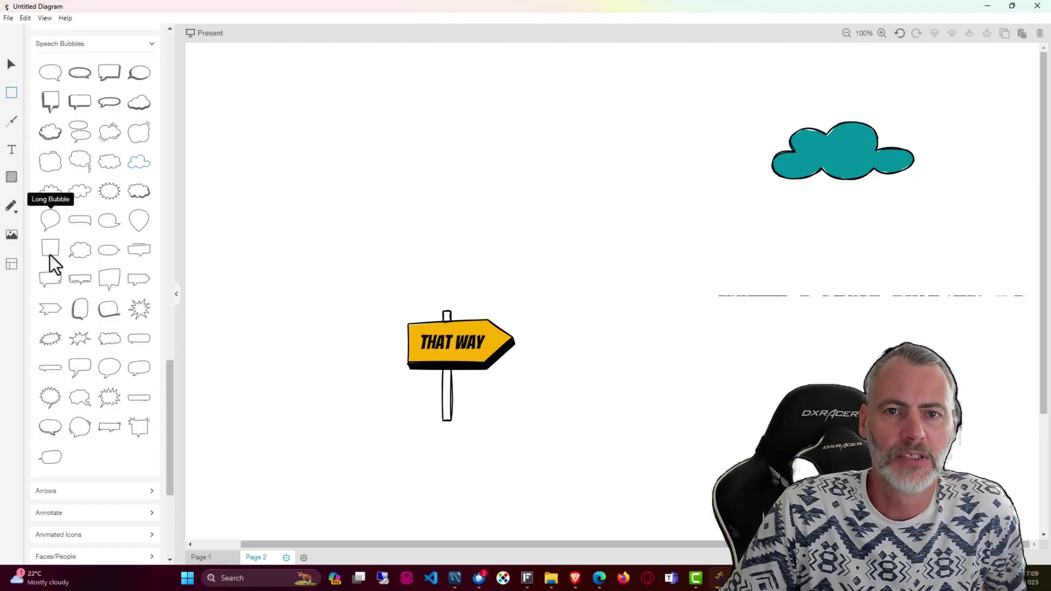
{"action": "scroll", "coordinate": [82, 328], "scroll_direction": "down", "scroll_amount": 10}
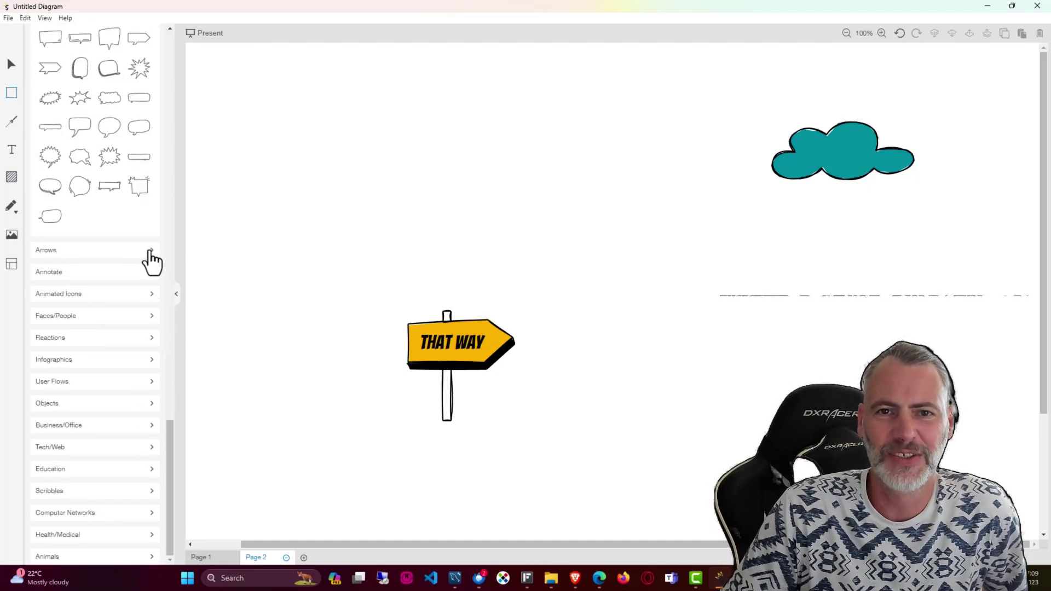
{"action": "left_click", "coordinate": [151, 252]}
{"action": "scroll", "coordinate": [133, 304], "scroll_direction": "down", "scroll_amount": 5}
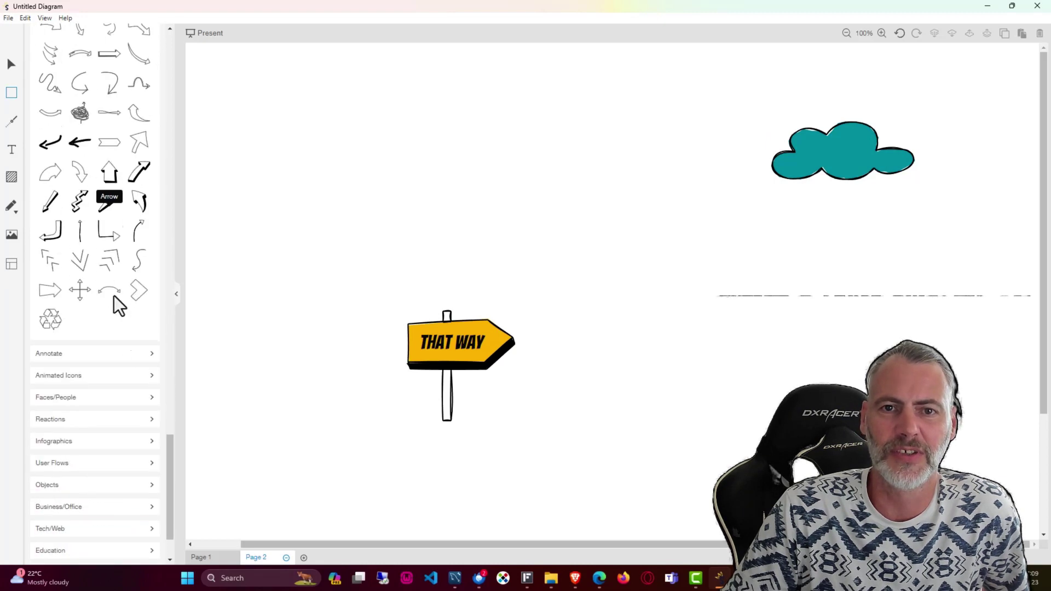
{"action": "scroll", "coordinate": [114, 296], "scroll_direction": "down", "scroll_amount": 1}
{"action": "left_click", "coordinate": [151, 328]}
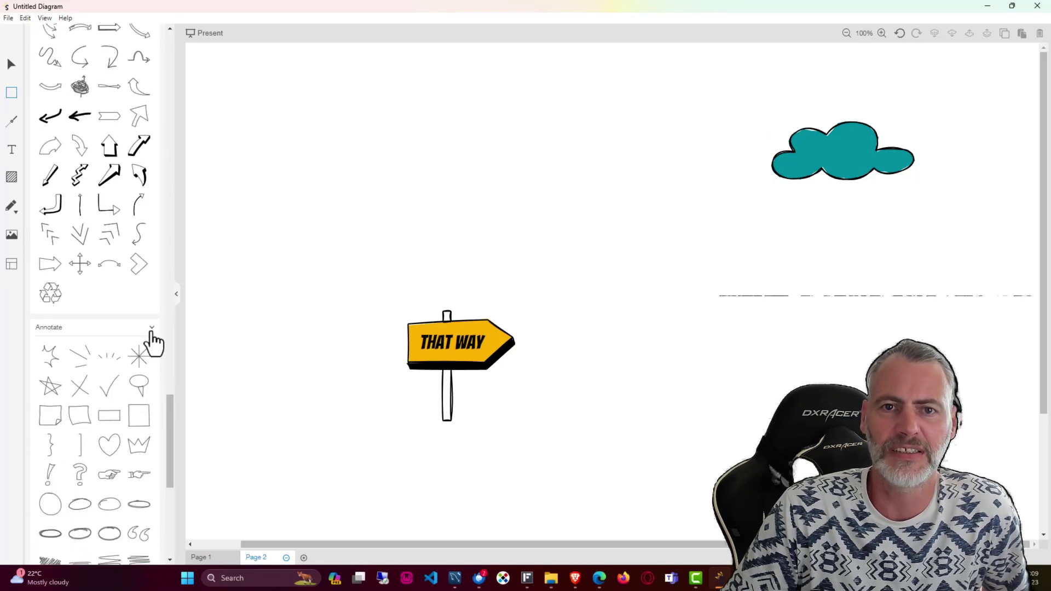
{"action": "scroll", "coordinate": [150, 351], "scroll_direction": "down", "scroll_amount": 4}
{"action": "scroll", "coordinate": [150, 355], "scroll_direction": "down", "scroll_amount": 2}
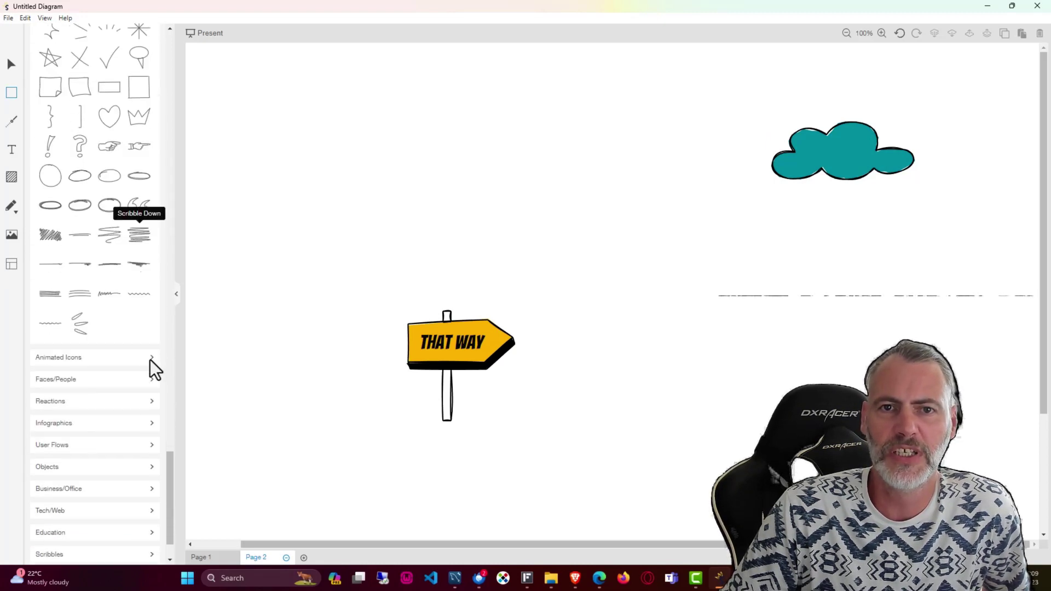
Step: Add the animated kneeling stick figure from Animated Icons above and to the left of the signpost
{"action": "left_click", "coordinate": [150, 358]}
{"action": "scroll", "coordinate": [148, 336], "scroll_direction": "down", "scroll_amount": 2}
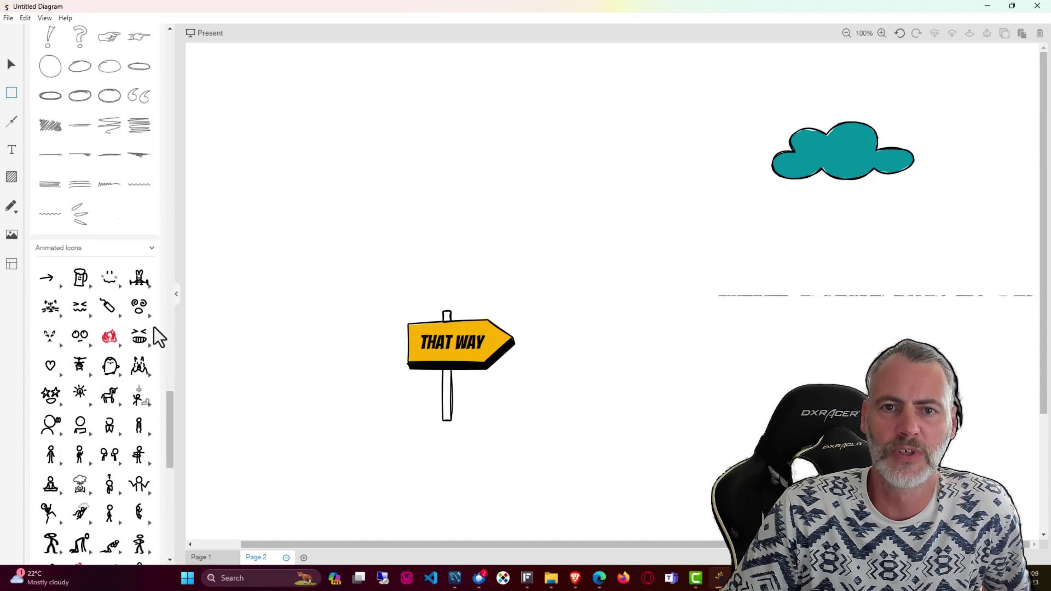
{"action": "scroll", "coordinate": [154, 328], "scroll_direction": "down", "scroll_amount": 4}
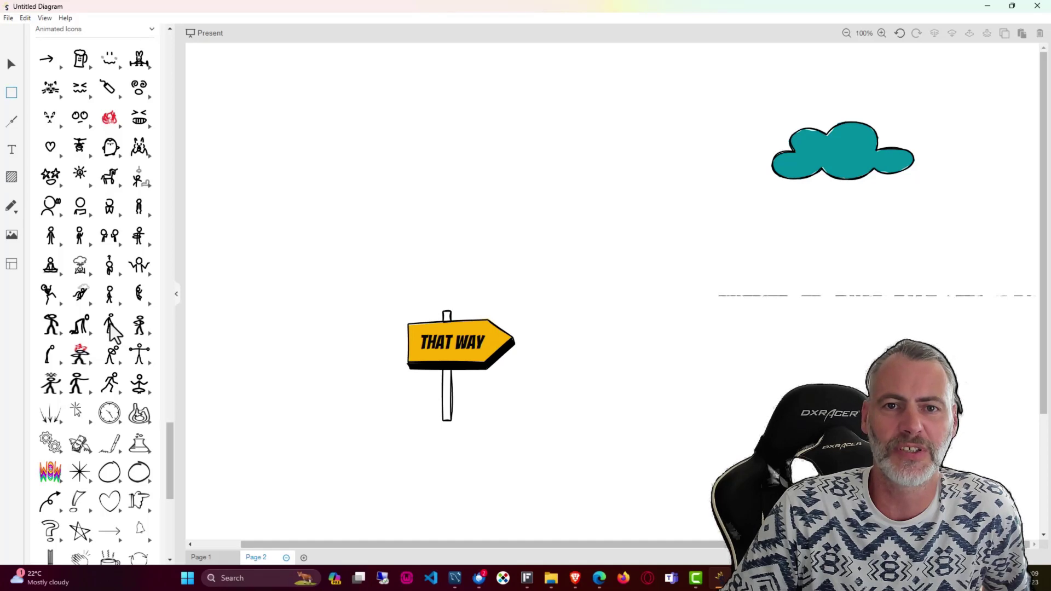
{"action": "left_click_drag", "start_coordinate": [108, 322], "coordinate": [420, 314]}
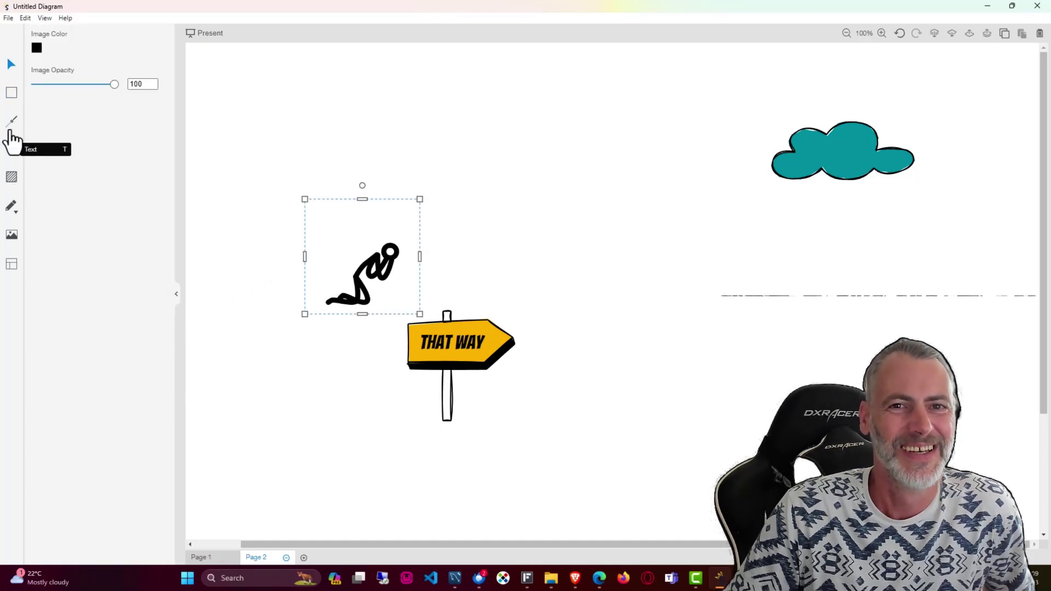
Step: Add the animated Fire icon directly in front of the kneeling stick figure
{"action": "left_click", "coordinate": [12, 93]}
{"action": "scroll", "coordinate": [117, 377], "scroll_direction": "down", "scroll_amount": 2}
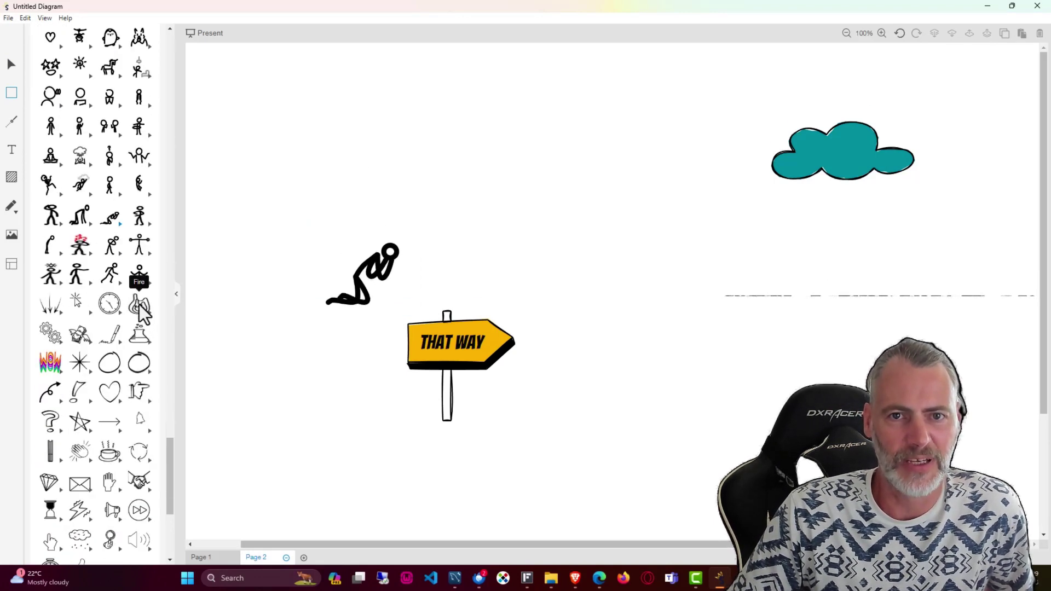
{"action": "left_click_drag", "start_coordinate": [139, 307], "coordinate": [411, 298]}
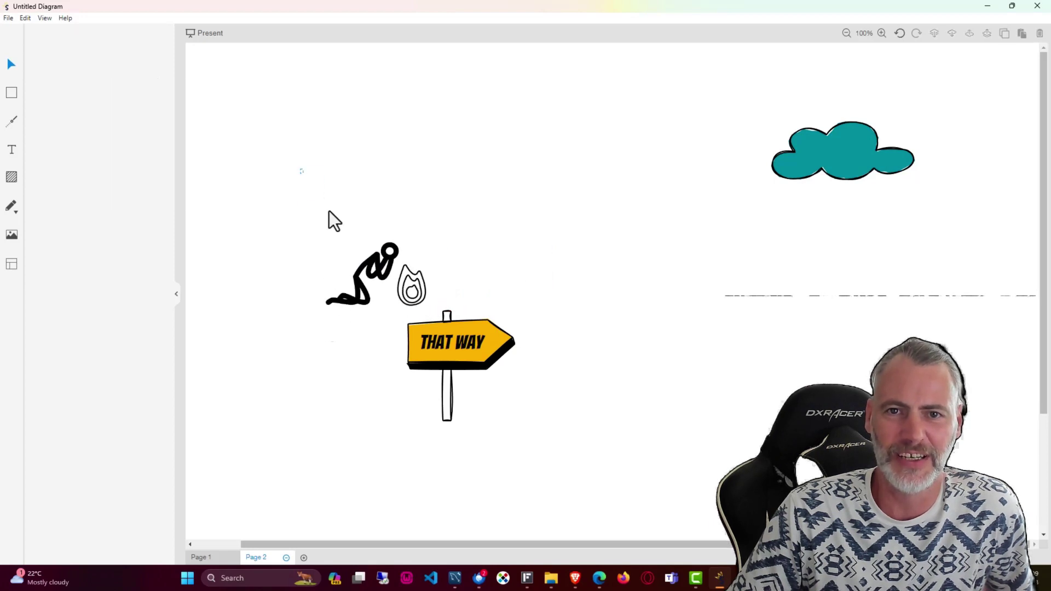
Step: Group the kneeling figure with the fire and move the group to the right of the signpost, below the cloud
{"action": "left_click", "coordinate": [350, 257]}
{"action": "right_click", "coordinate": [390, 276]}
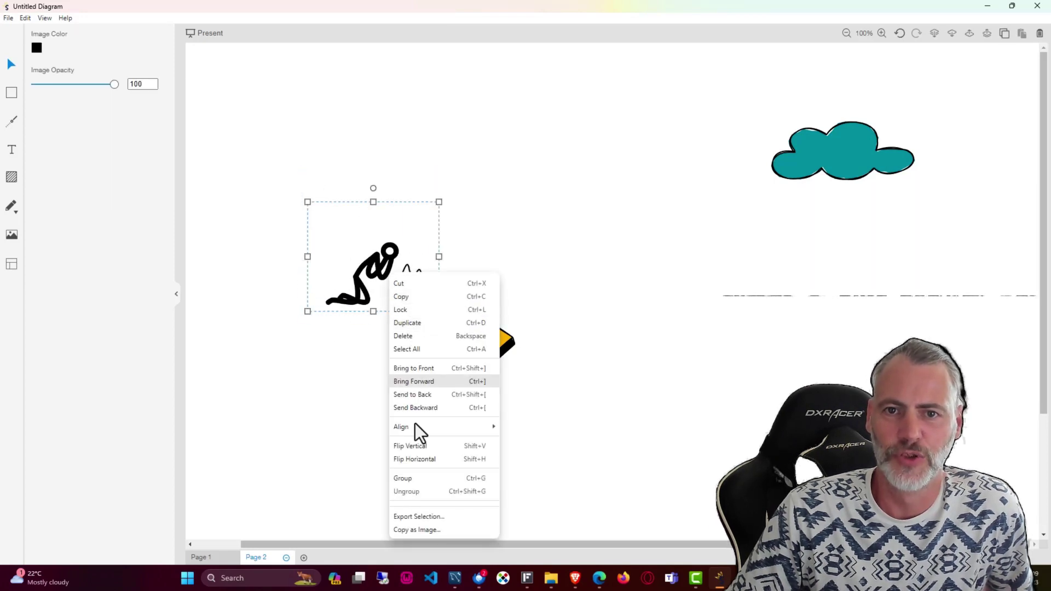
{"action": "left_click", "coordinate": [403, 478]}
{"action": "left_click_drag", "start_coordinate": [368, 305], "coordinate": [819, 415]}
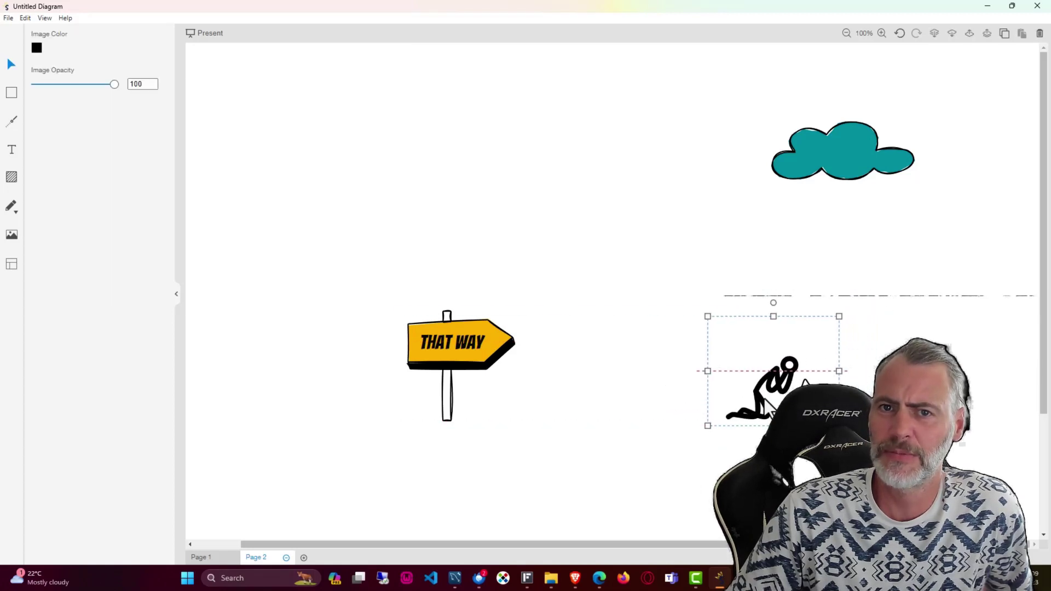
{"action": "left_click", "coordinate": [749, 243]}
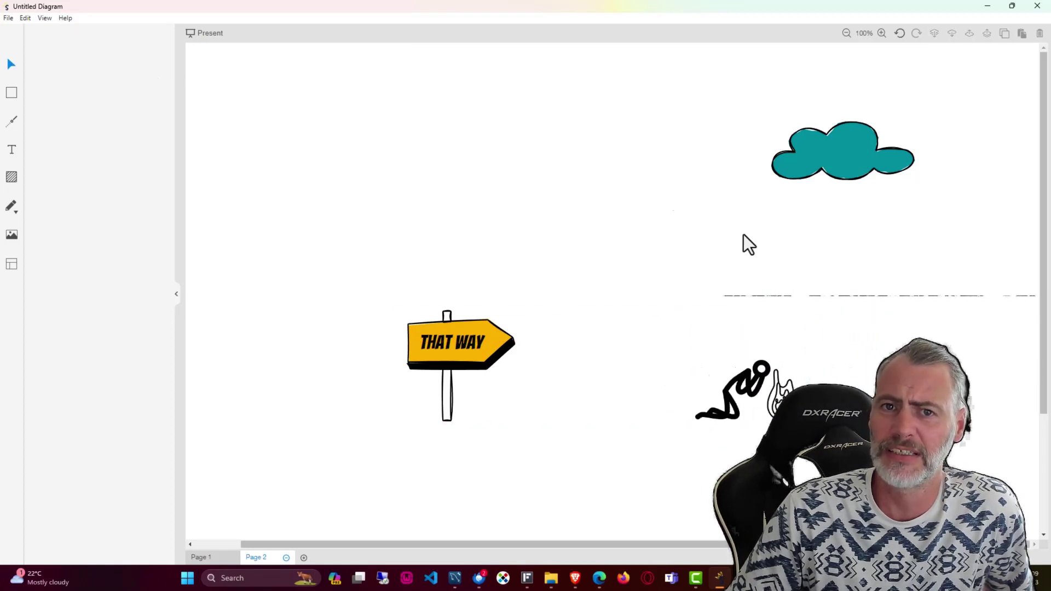
Step: Add the animated clock icon over the upper right of the teal cloud and shrink it
{"action": "left_click", "coordinate": [11, 93]}
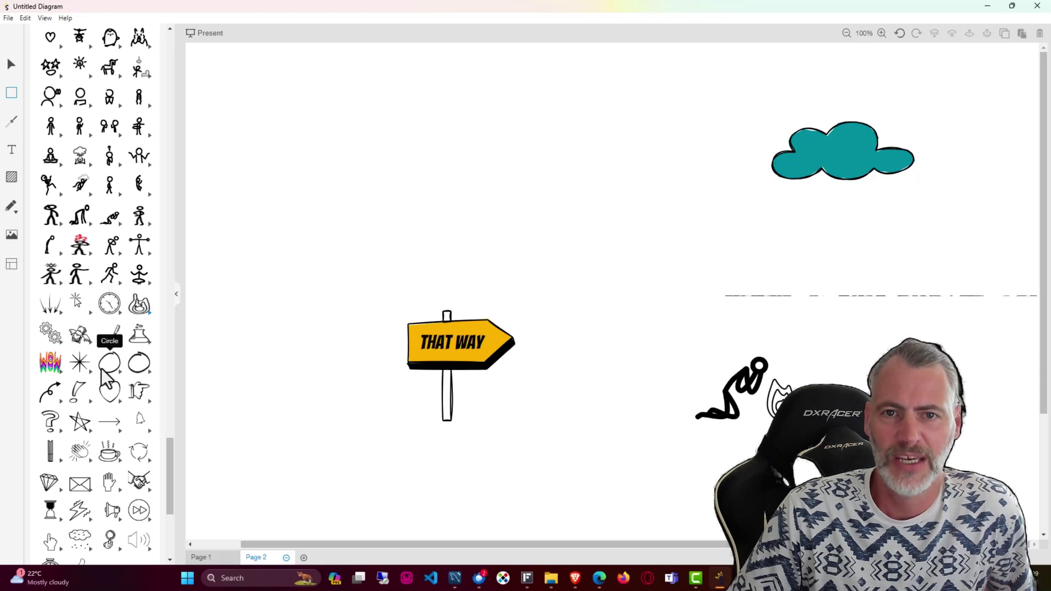
{"action": "left_click_drag", "start_coordinate": [110, 304], "coordinate": [602, 211]}
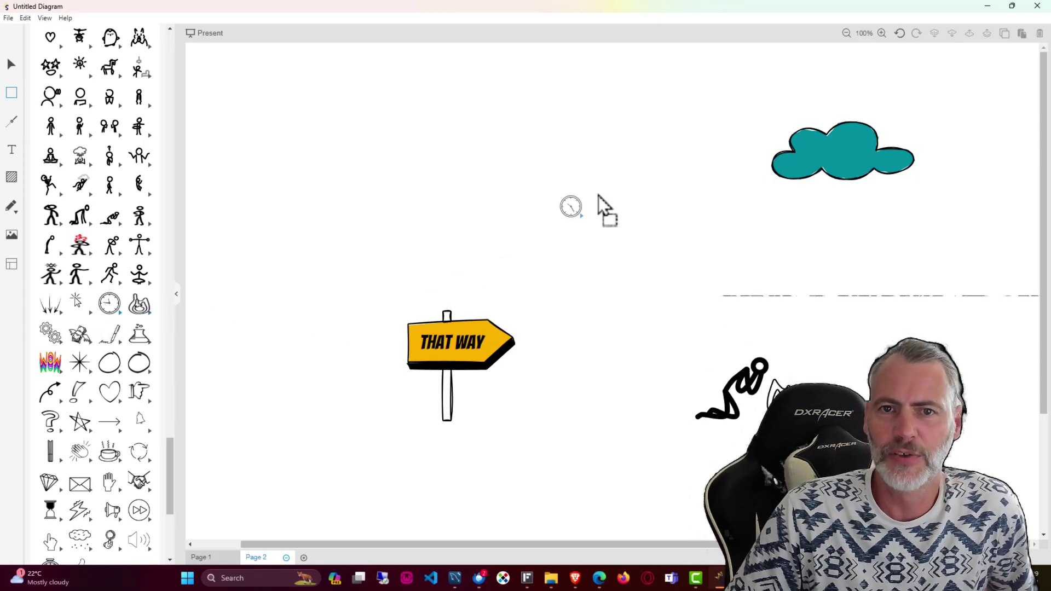
{"action": "left_click_drag", "start_coordinate": [650, 181], "coordinate": [881, 132]}
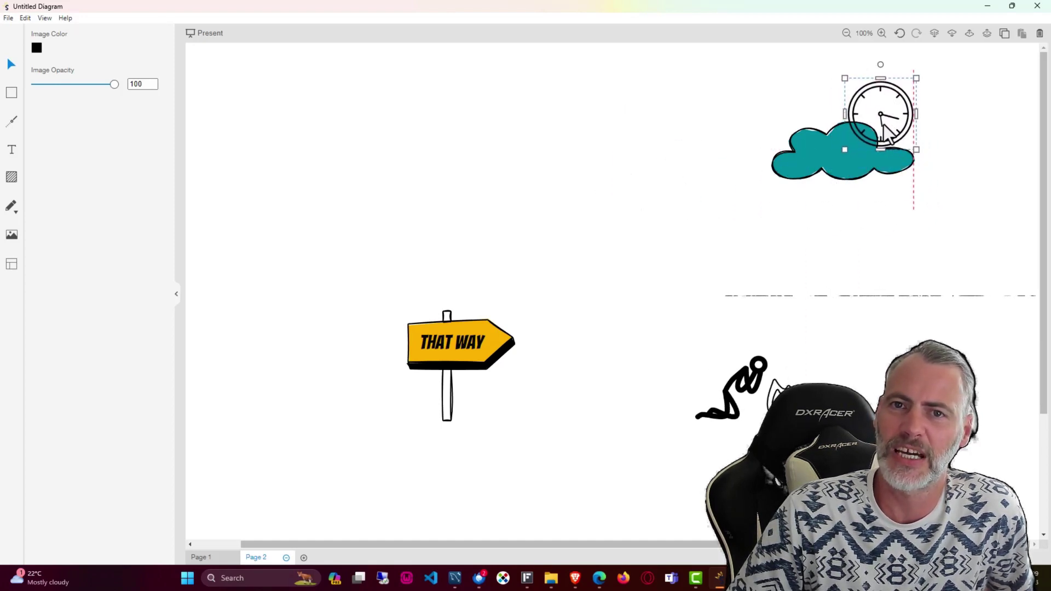
{"action": "left_click_drag", "start_coordinate": [916, 79], "coordinate": [882, 141]}
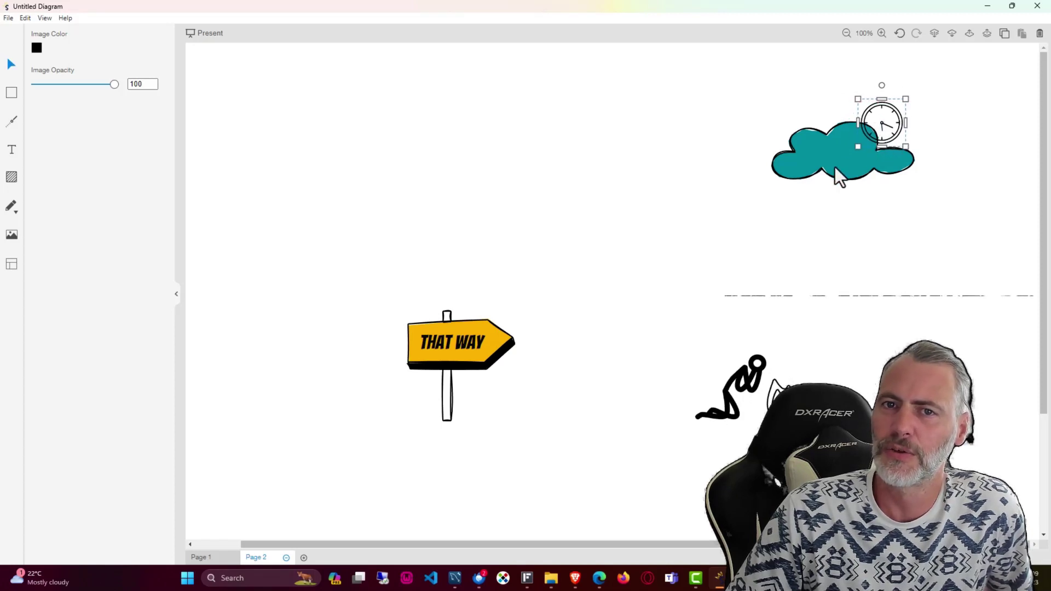
Step: Group the cloud with the clock and move the group slightly down and to the right
{"action": "left_click_drag", "start_coordinate": [717, 64], "coordinate": [929, 195]}
{"action": "right_click", "coordinate": [850, 152]}
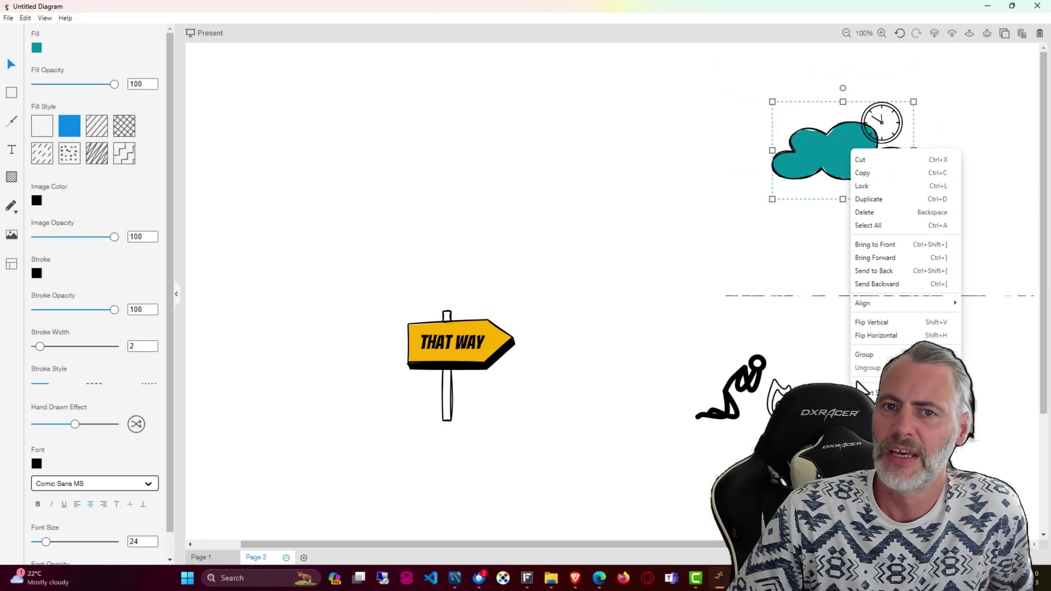
{"action": "left_click", "coordinate": [864, 354]}
{"action": "left_click", "coordinate": [804, 323]}
{"action": "left_click_drag", "start_coordinate": [847, 156], "coordinate": [894, 239]}
{"action": "left_click", "coordinate": [352, 268]}
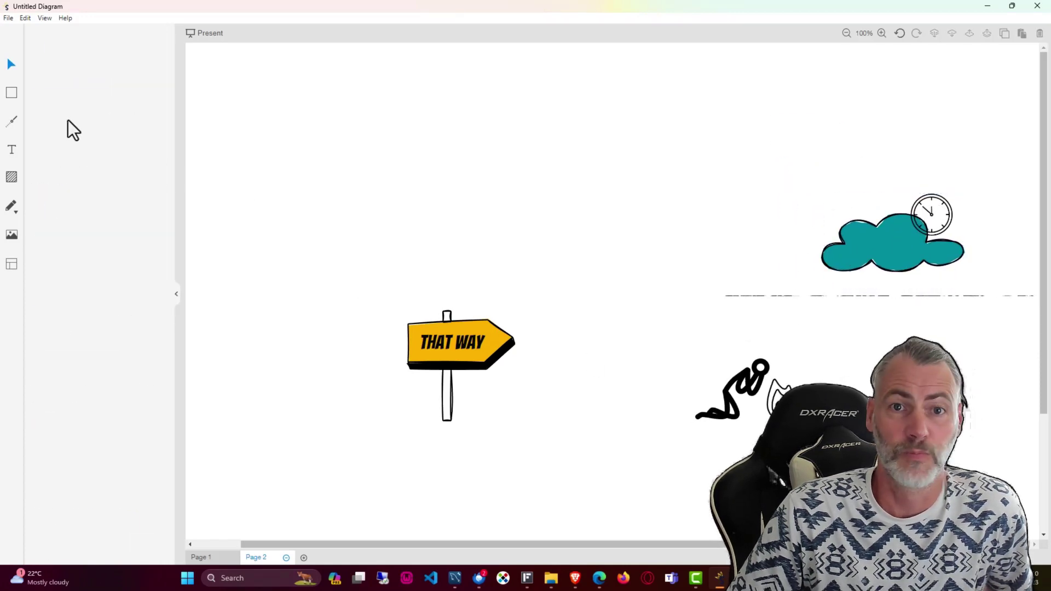
Step: Add the headless Pose Left body from Faces/People to the left of the signpost
{"action": "left_click", "coordinate": [16, 100]}
{"action": "scroll", "coordinate": [105, 417], "scroll_direction": "down", "scroll_amount": 5}
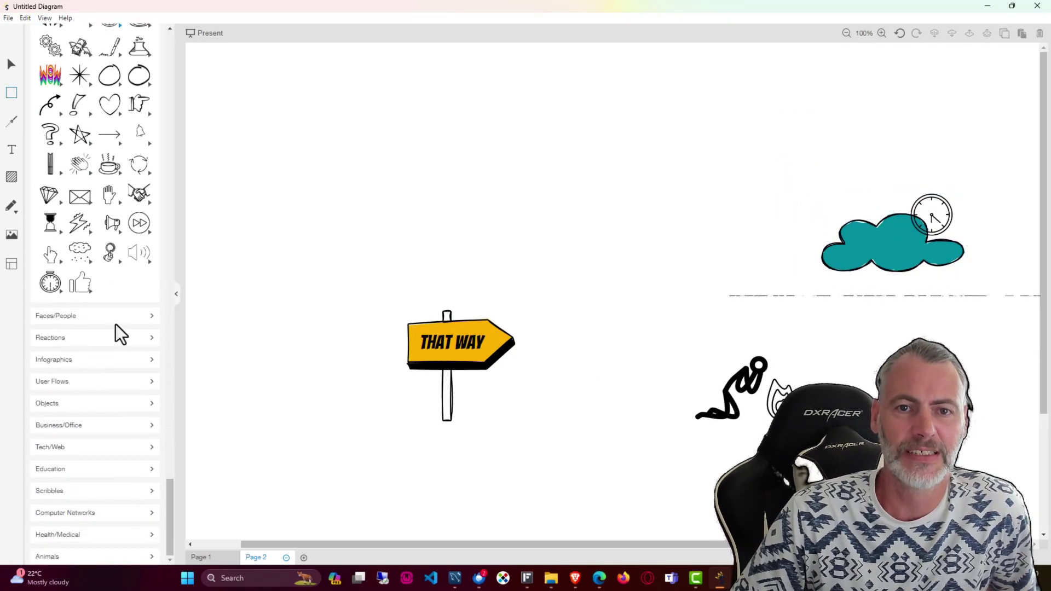
{"action": "left_click", "coordinate": [104, 337]}
{"action": "left_click", "coordinate": [103, 316]}
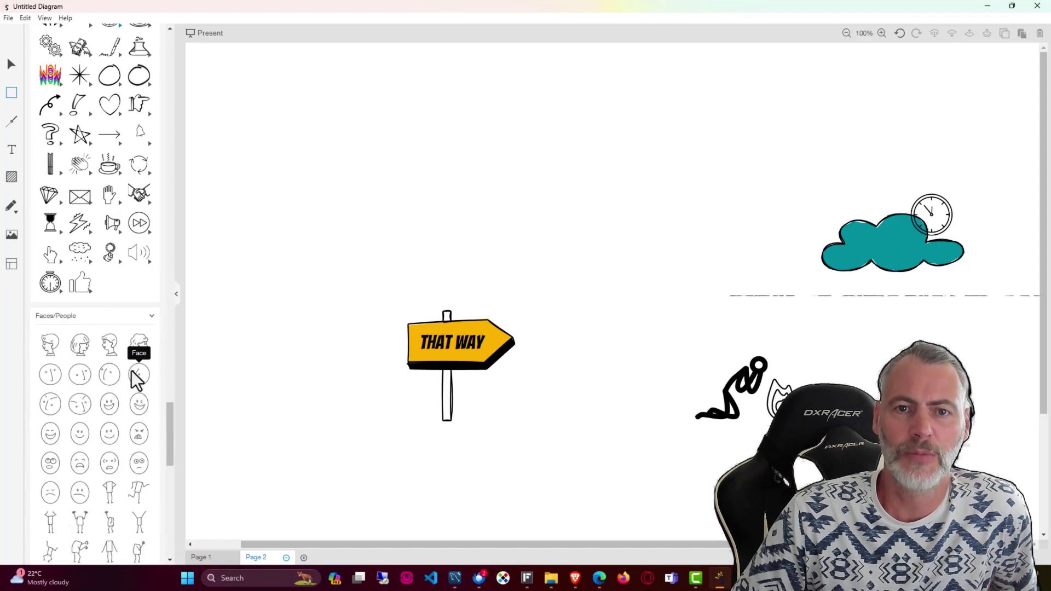
{"action": "scroll", "coordinate": [126, 382], "scroll_direction": "down", "scroll_amount": 10}
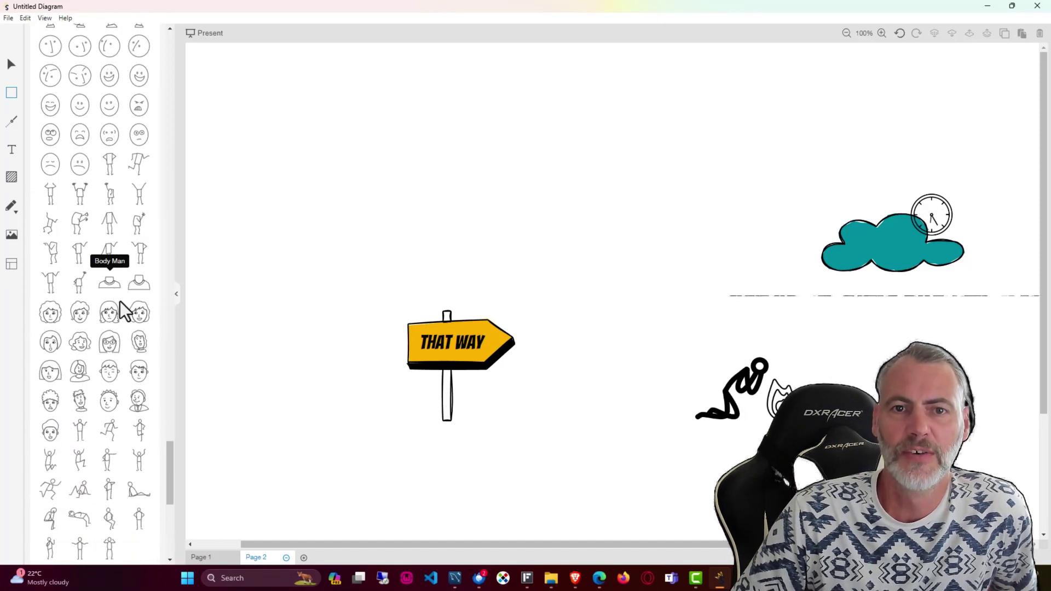
{"action": "scroll", "coordinate": [122, 339], "scroll_direction": "up", "scroll_amount": 2}
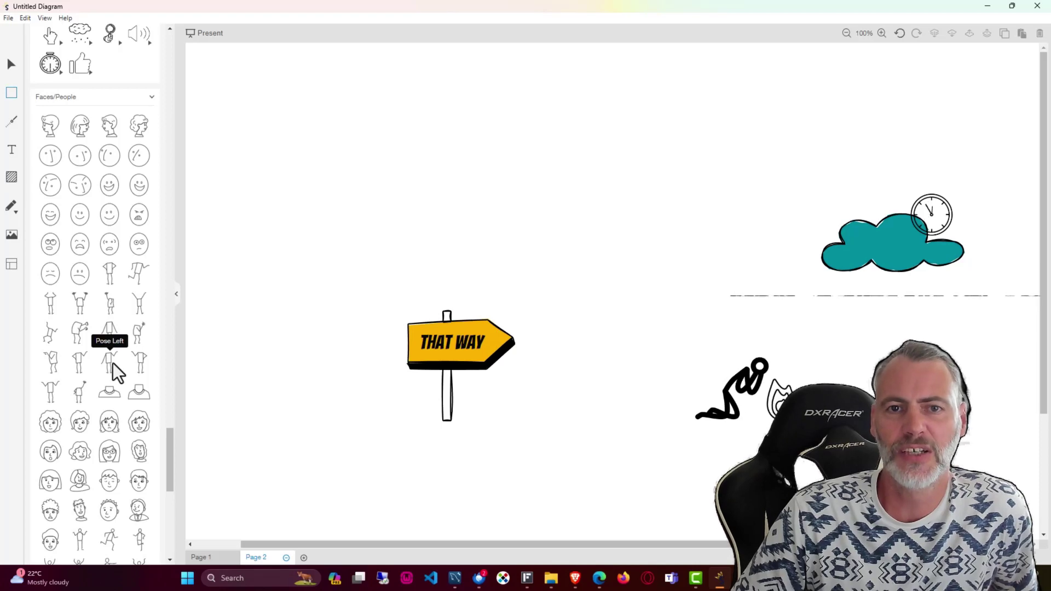
{"action": "mouse_move", "coordinate": [109, 362]}
{"action": "left_mouse_down"}
{"action": "mouse_move", "coordinate": [348, 406]}
{"action": "mouse_move", "coordinate": [317, 428]}
{"action": "left_mouse_up"}
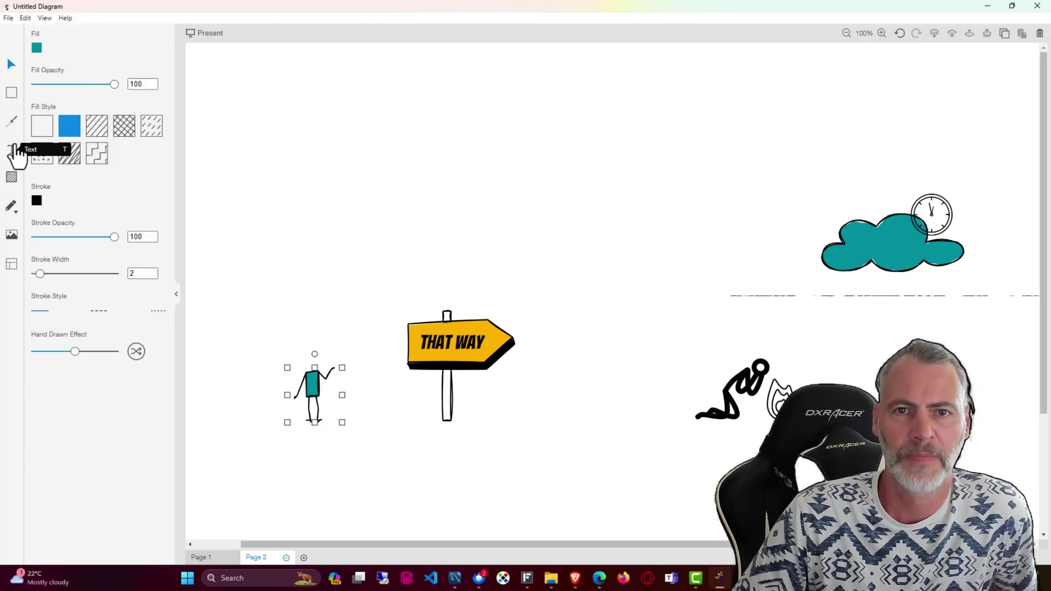
Step: Add the frowning curly-haired face from Faces/People above the headless body and enlarge it
{"action": "left_click", "coordinate": [12, 92]}
{"action": "scroll", "coordinate": [93, 370], "scroll_direction": "down", "scroll_amount": 4}
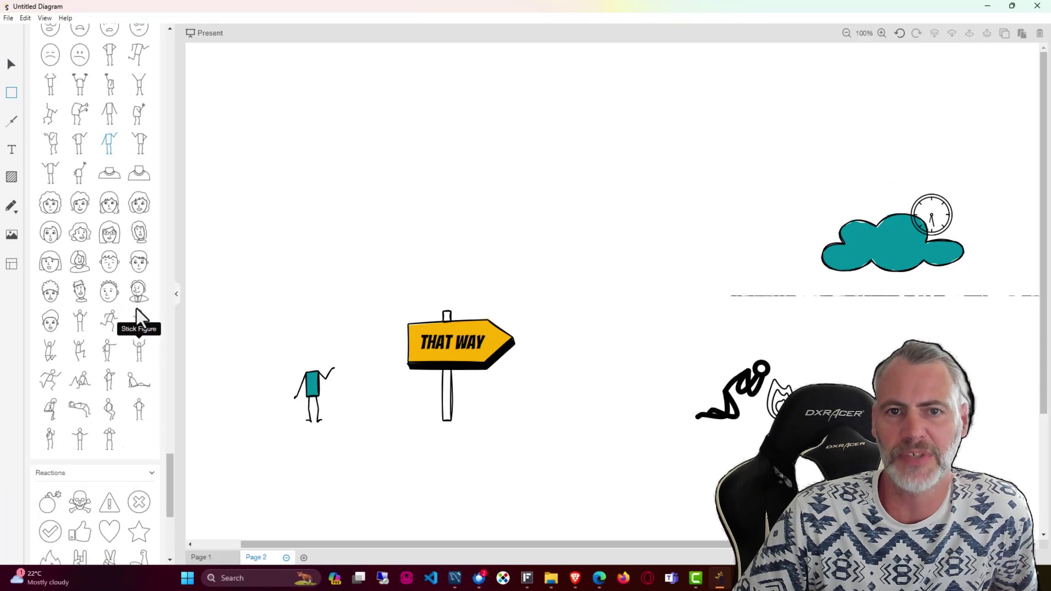
{"action": "mouse_move", "coordinate": [45, 300]}
{"action": "left_mouse_down"}
{"action": "mouse_move", "coordinate": [110, 336]}
{"action": "mouse_move", "coordinate": [308, 352]}
{"action": "left_mouse_up"}
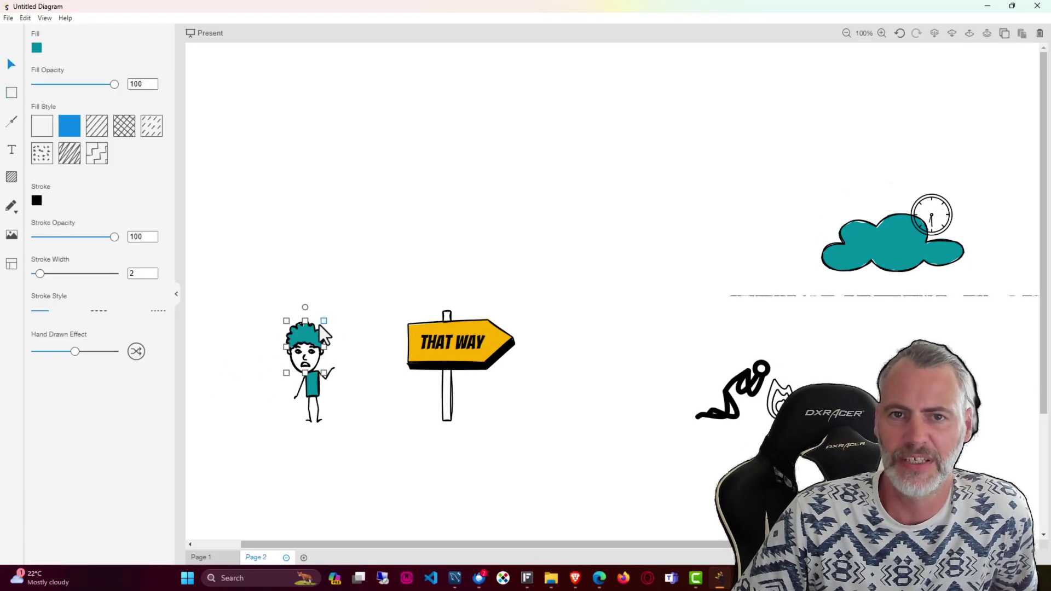
{"action": "left_click_drag", "start_coordinate": [309, 341], "coordinate": [302, 290]}
Step: Enlarge the body and place it under the face, with the head tilted slightly counterclockwise onto the neck
{"action": "left_click", "coordinate": [315, 385]}
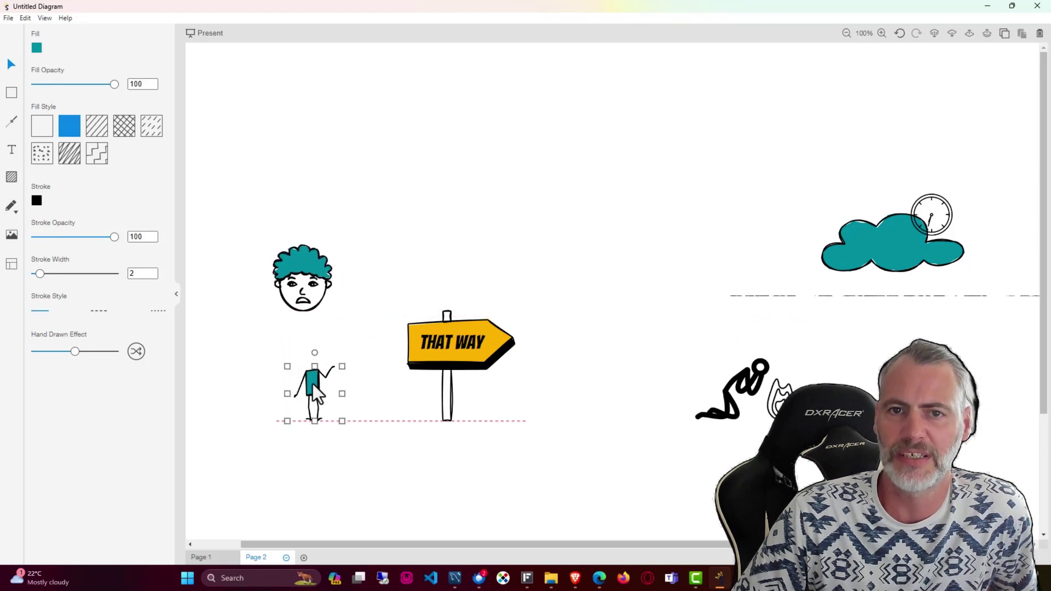
{"action": "left_click_drag", "start_coordinate": [314, 385], "coordinate": [280, 350]}
{"action": "left_click_drag", "start_coordinate": [310, 386], "coordinate": [303, 331]}
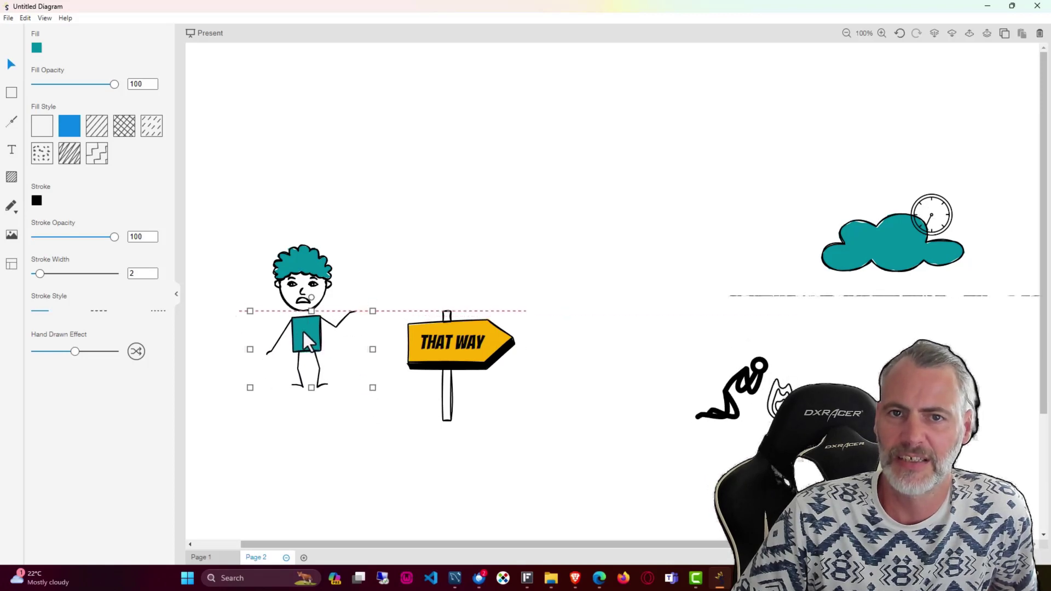
{"action": "left_click", "coordinate": [296, 279]}
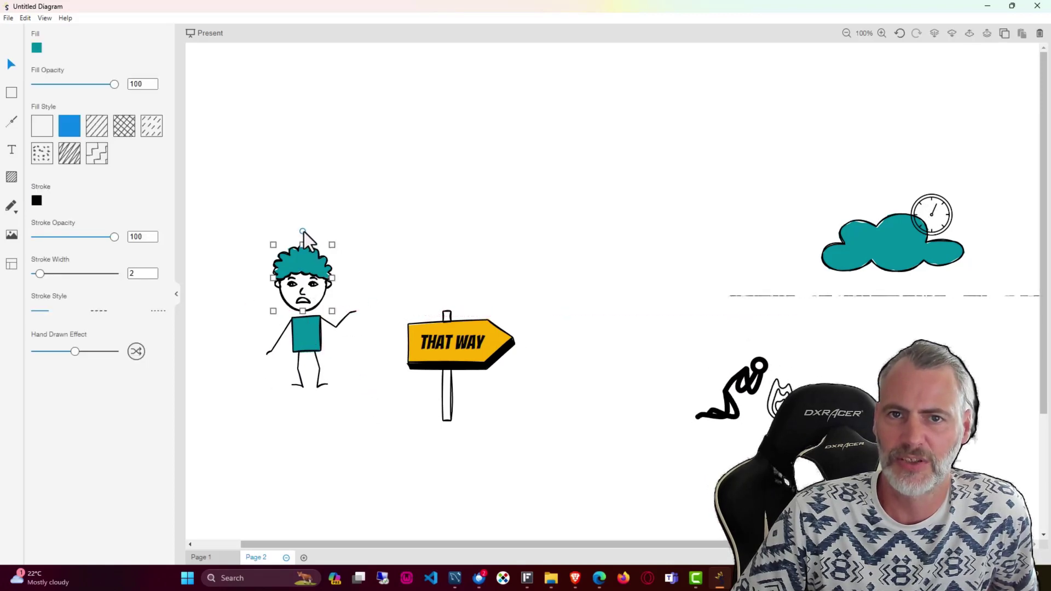
{"action": "mouse_move", "coordinate": [302, 231]}
{"action": "left_mouse_down"}
{"action": "mouse_move", "coordinate": [312, 232]}
{"action": "mouse_move", "coordinate": [285, 225]}
{"action": "left_mouse_up"}
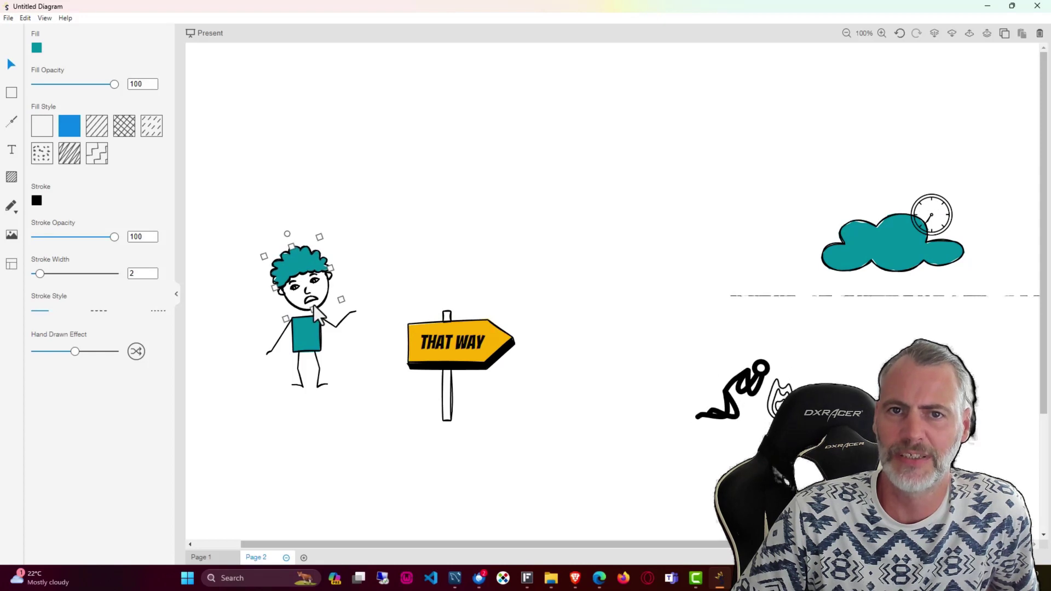
{"action": "left_click_drag", "start_coordinate": [314, 305], "coordinate": [312, 315]}
Step: Group the face with the body and move the figure below the cloud, to the right of the fire
{"action": "left_click_drag", "start_coordinate": [222, 206], "coordinate": [383, 394]}
{"action": "right_click", "coordinate": [306, 346]}
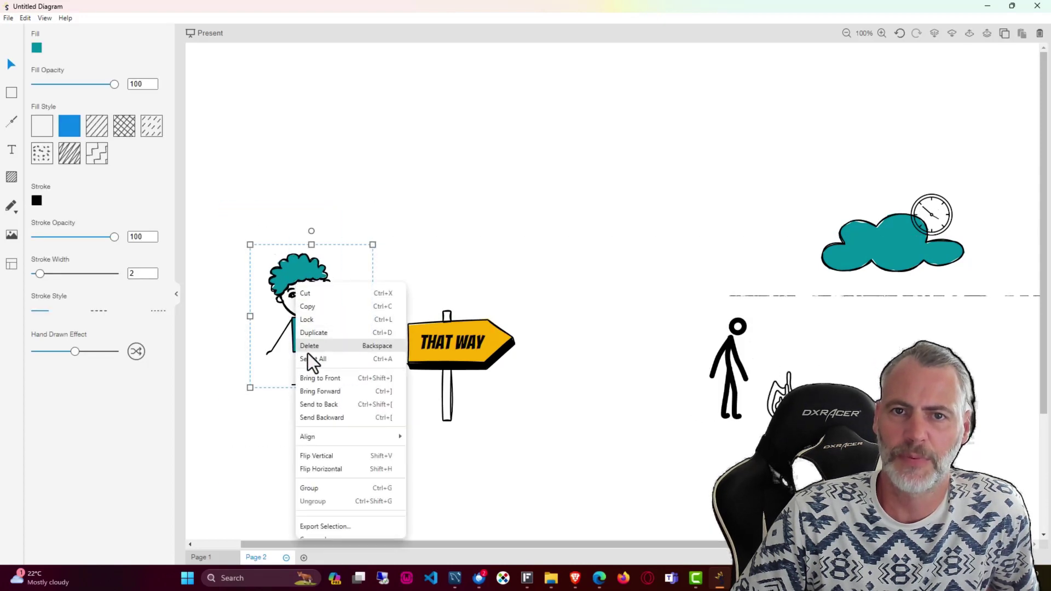
{"action": "left_click", "coordinate": [311, 487]}
{"action": "left_click", "coordinate": [292, 445]}
{"action": "left_click_drag", "start_coordinate": [309, 325], "coordinate": [868, 366]}
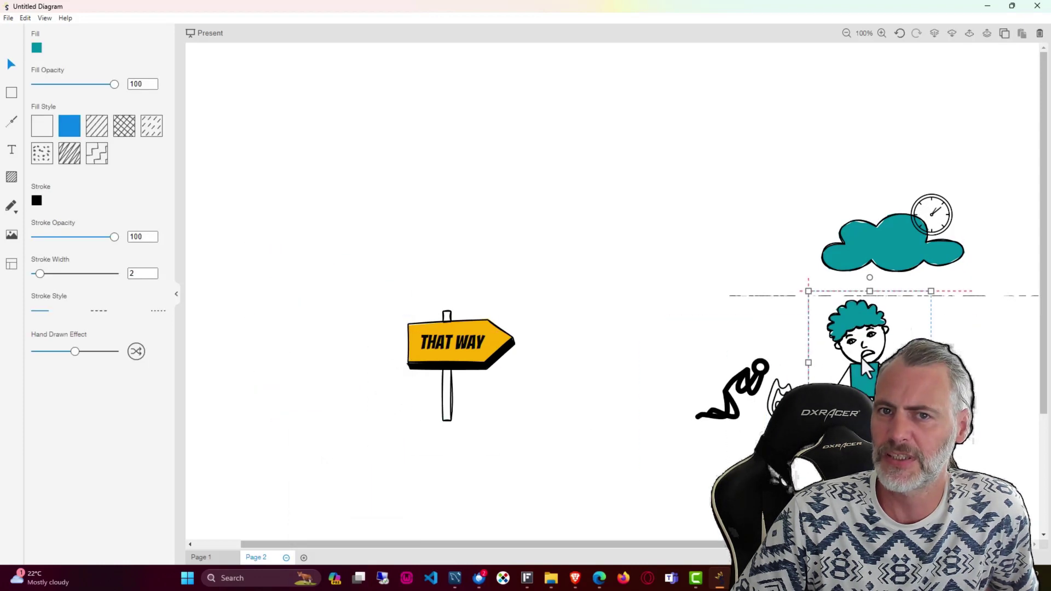
{"action": "left_click", "coordinate": [701, 288]}
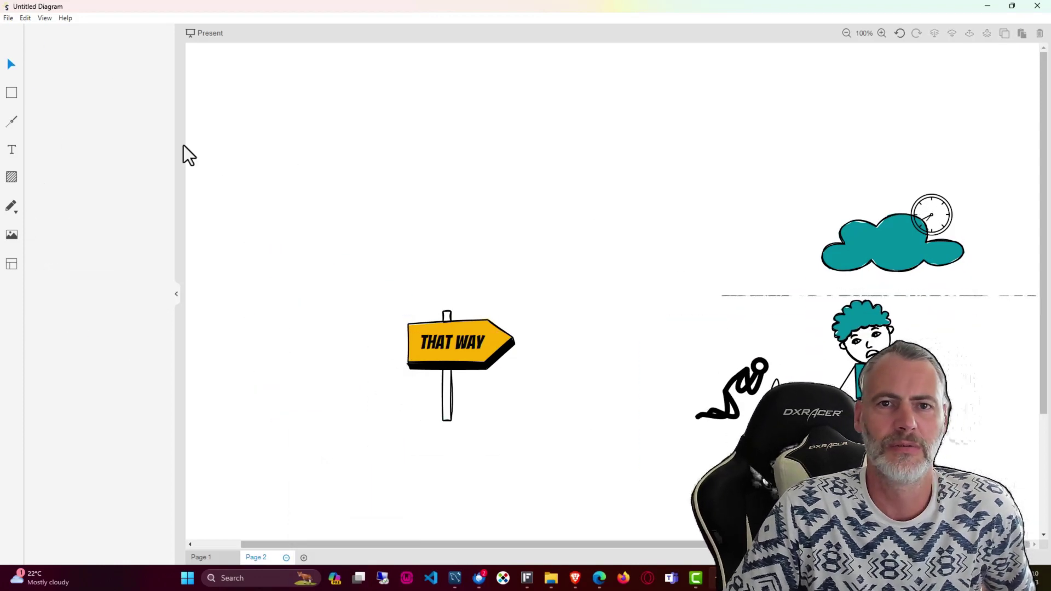
Step: Examine the Reactions, Infographics, User Flows and Objects shape categories
{"action": "left_click", "coordinate": [11, 94]}
{"action": "scroll", "coordinate": [110, 377], "scroll_direction": "down", "scroll_amount": 6}
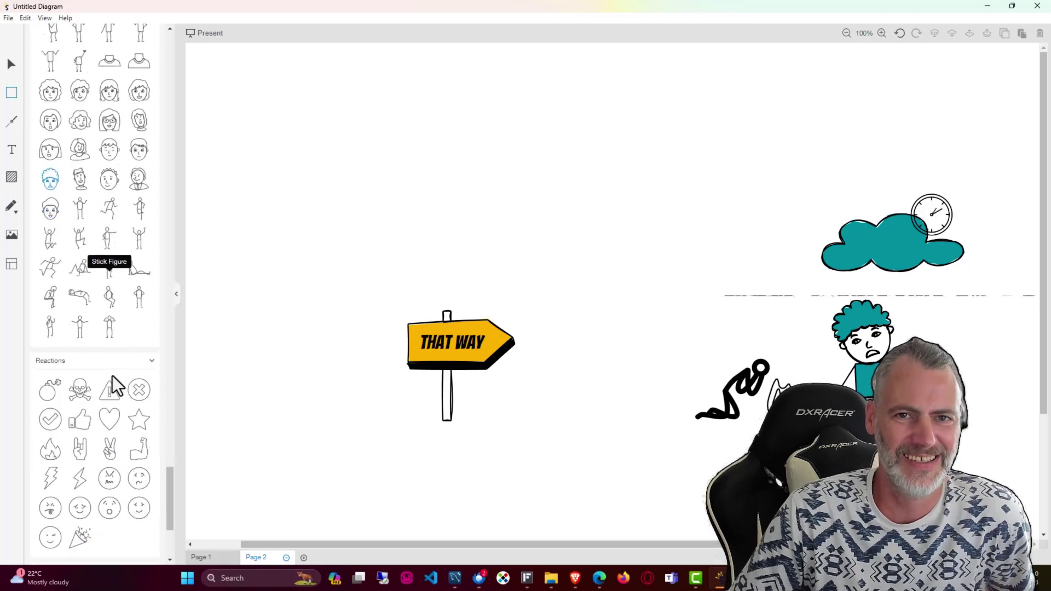
{"action": "left_click", "coordinate": [96, 360]}
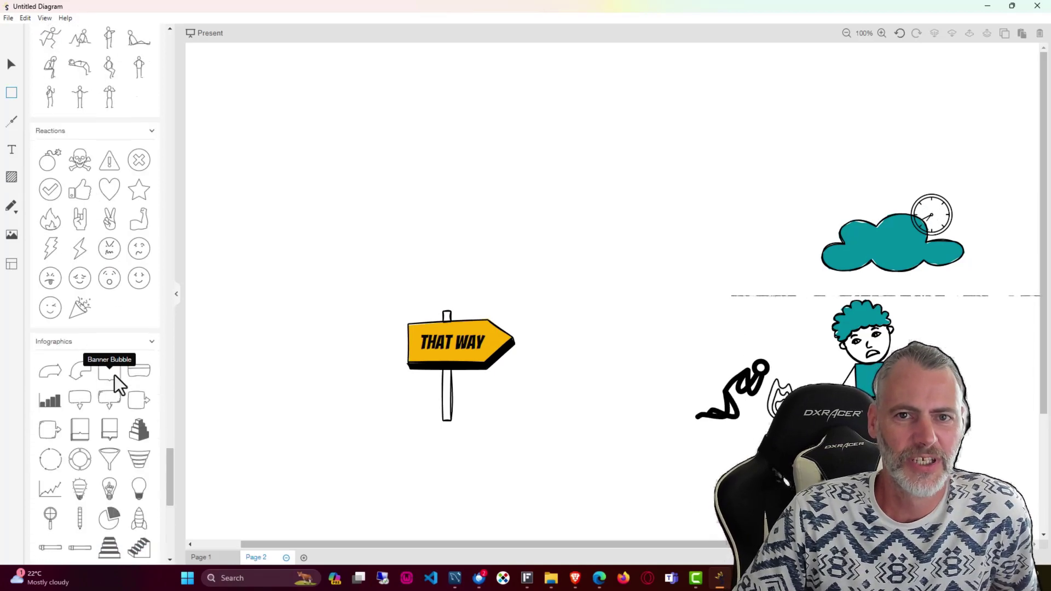
{"action": "scroll", "coordinate": [109, 356], "scroll_direction": "down", "scroll_amount": 6}
{"action": "left_click", "coordinate": [104, 382]}
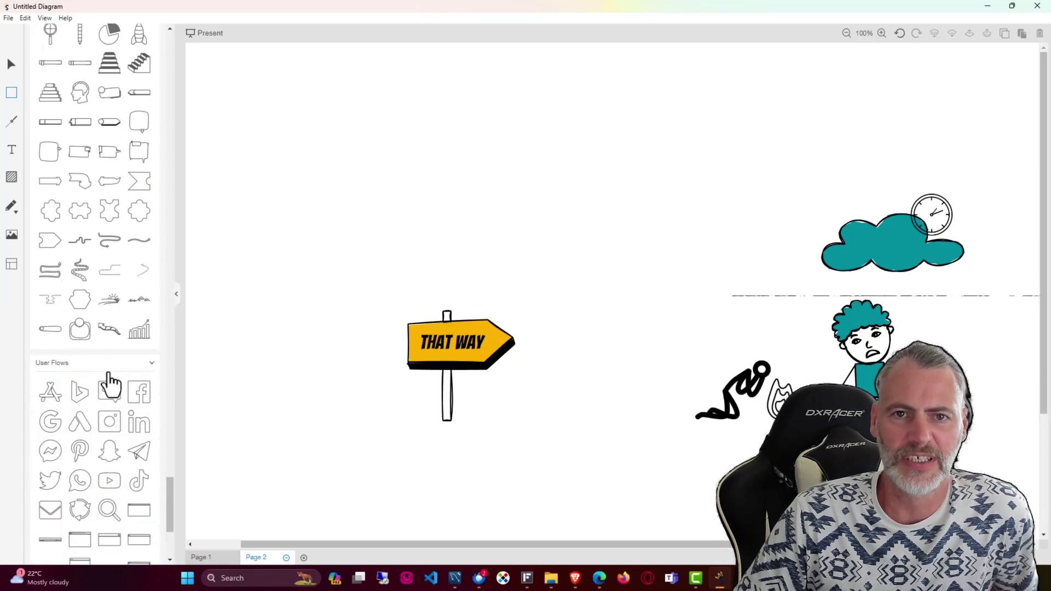
{"action": "scroll", "coordinate": [122, 285], "scroll_direction": "down", "scroll_amount": 5}
{"action": "left_click", "coordinate": [127, 406]}
{"action": "scroll", "coordinate": [118, 383], "scroll_direction": "down", "scroll_amount": 6}
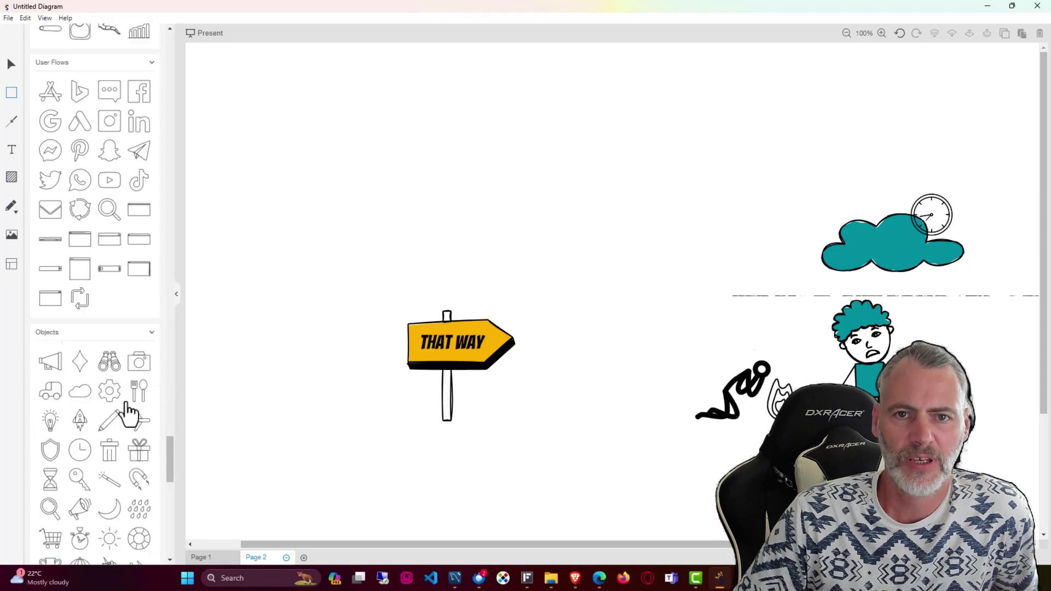
{"action": "scroll", "coordinate": [115, 372], "scroll_direction": "down", "scroll_amount": 5}
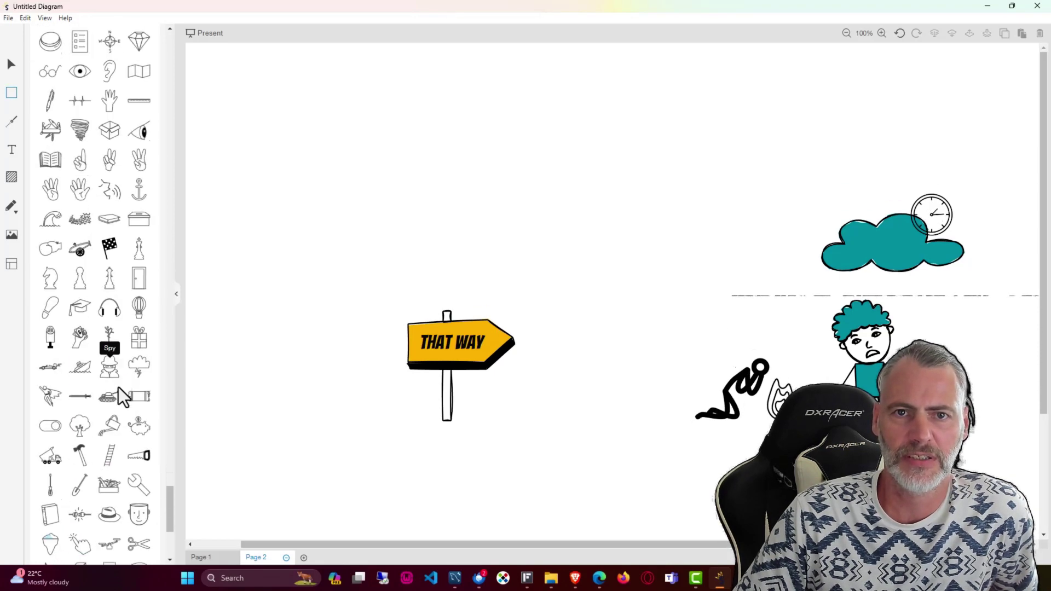
{"action": "scroll", "coordinate": [129, 426], "scroll_direction": "down", "scroll_amount": 2}
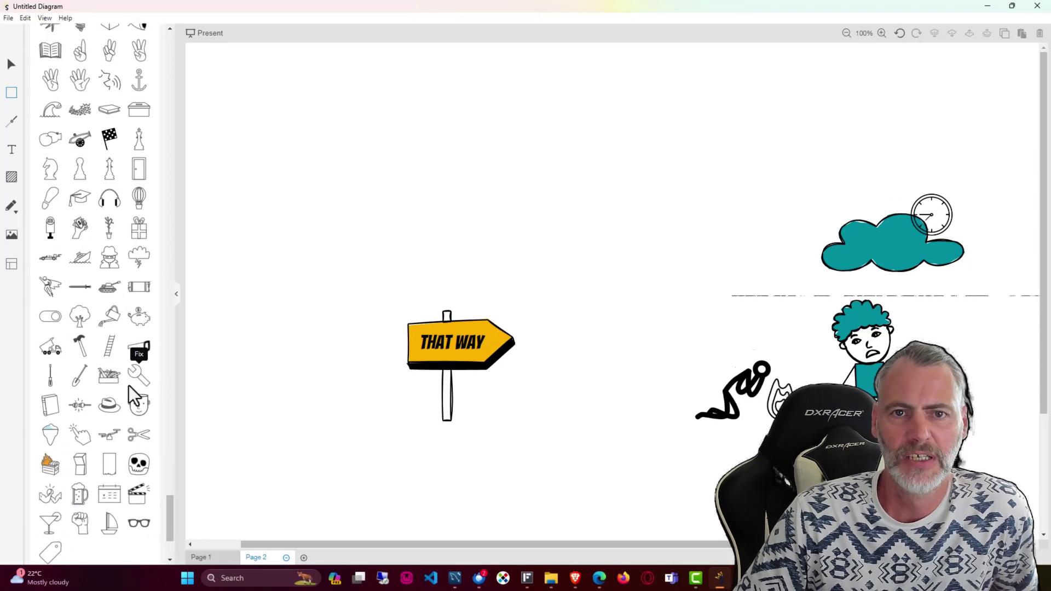
Step: Add the sinking ship from Objects to the left of the signpost, level with the base of its post
{"action": "left_click_drag", "start_coordinate": [82, 262], "coordinate": [347, 346]}
{"action": "left_click_drag", "start_coordinate": [306, 389], "coordinate": [280, 388]}
{"action": "left_click", "coordinate": [285, 320]}
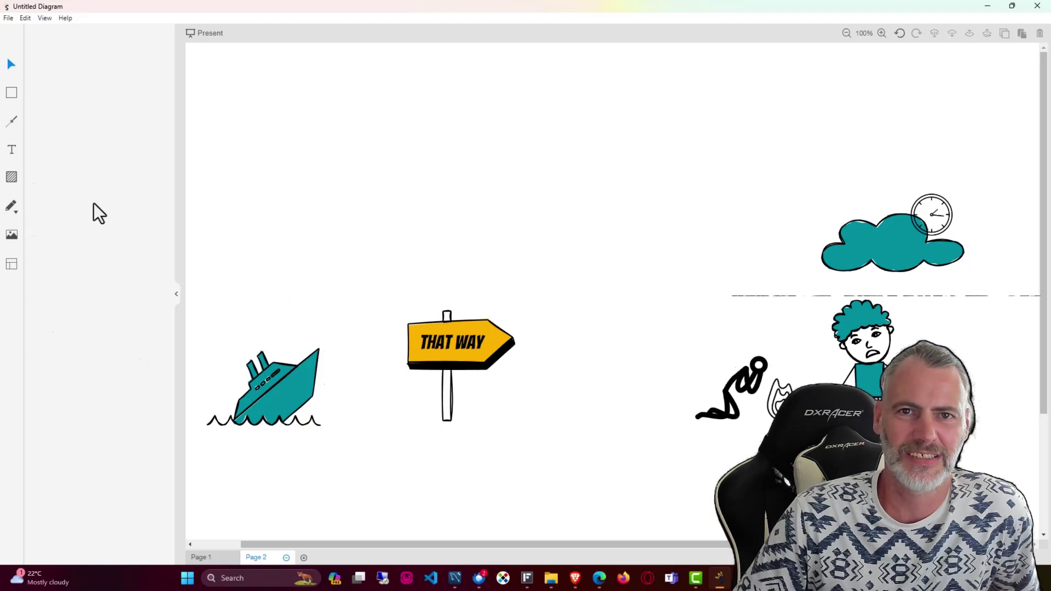
Step: Change the ship's fill to crimson red with the diagonal hatch fill style
{"action": "left_click", "coordinate": [11, 94]}
{"action": "left_click", "coordinate": [287, 405]}
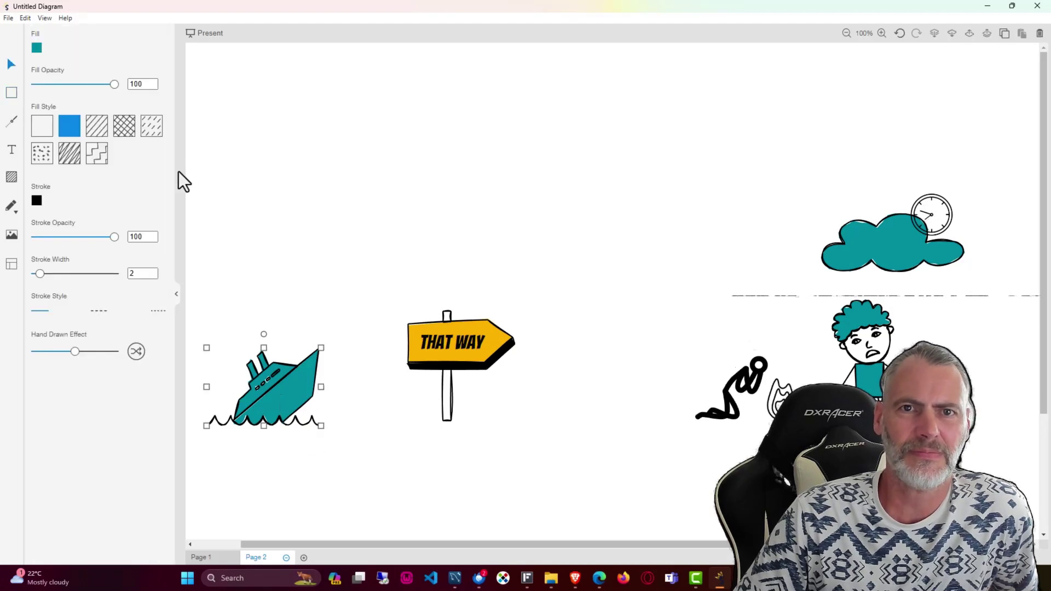
{"action": "left_click", "coordinate": [38, 50]}
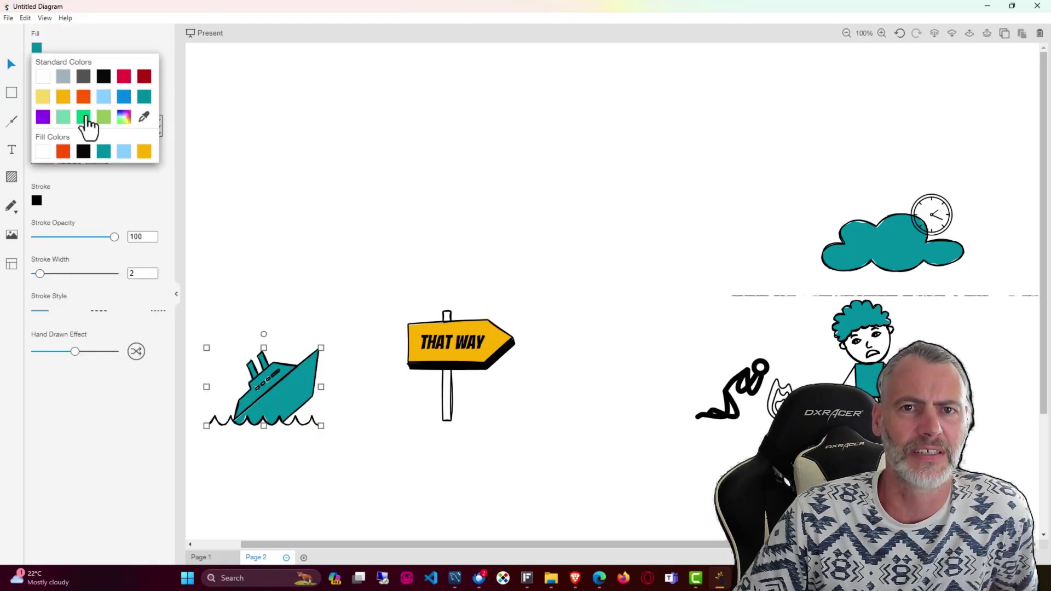
{"action": "left_click", "coordinate": [125, 78]}
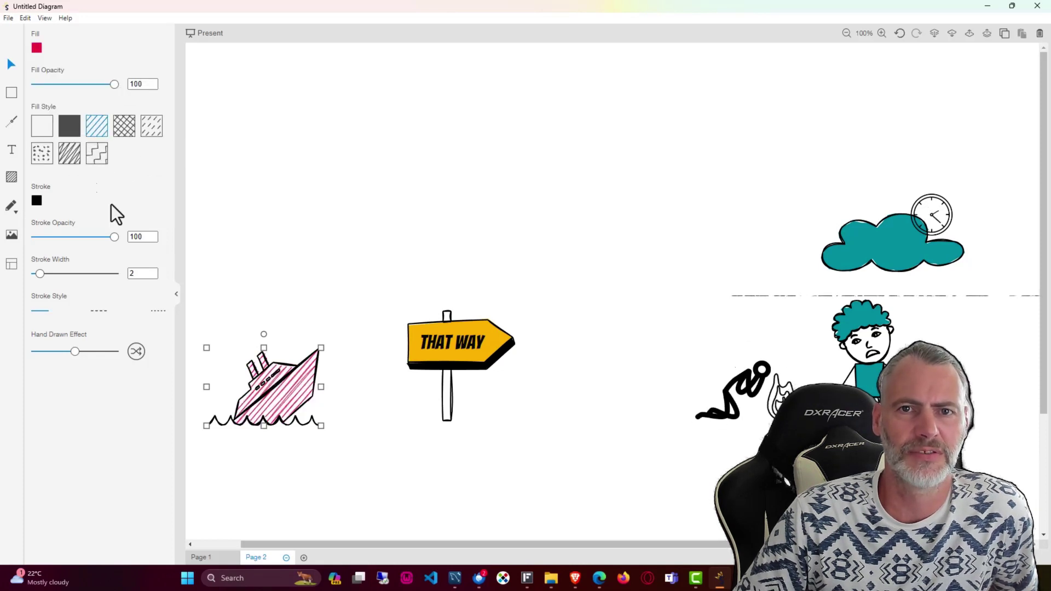
Step: Set the ship's stroke width to 4 and its Hand Drawn Effect to the maximum, trying the minimum first
{"action": "left_click_drag", "start_coordinate": [40, 273], "coordinate": [48, 273]}
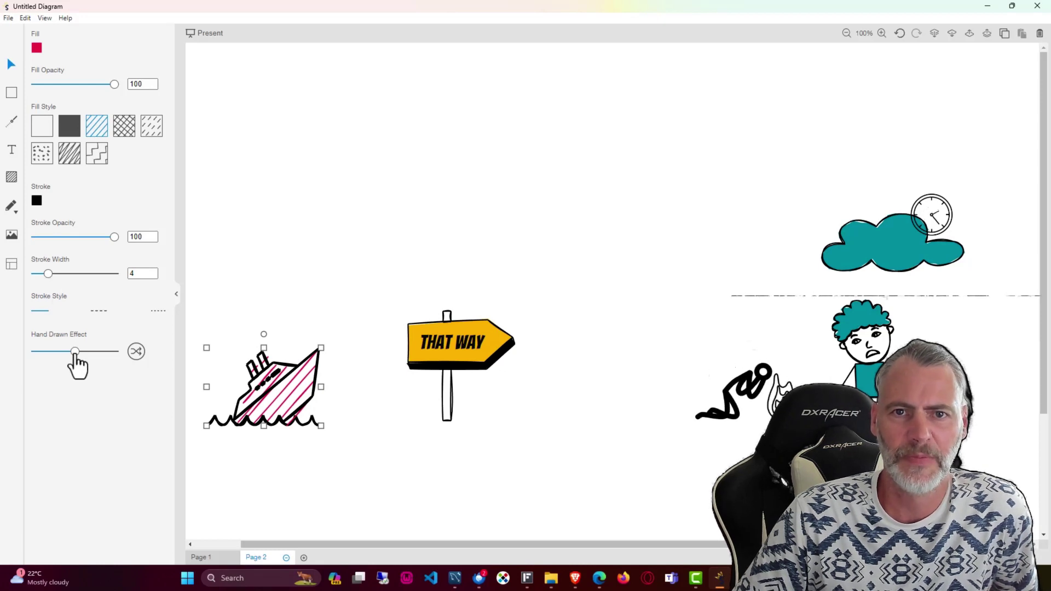
{"action": "mouse_move", "coordinate": [75, 351]}
{"action": "left_mouse_down"}
{"action": "mouse_move", "coordinate": [115, 351]}
{"action": "mouse_move", "coordinate": [22, 351]}
{"action": "left_mouse_up"}
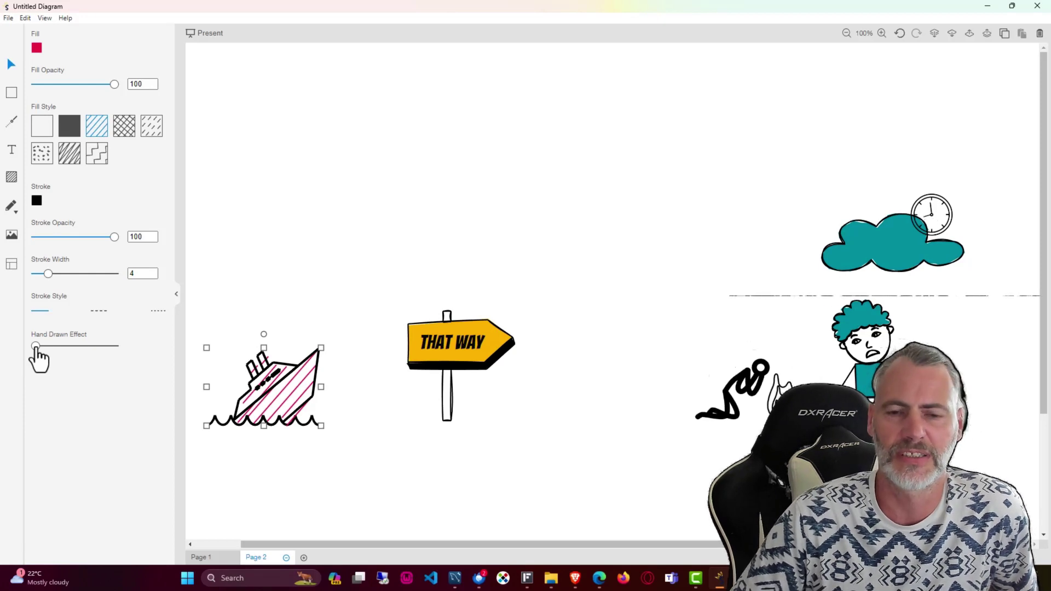
{"action": "mouse_move", "coordinate": [36, 347]}
{"action": "left_mouse_down"}
{"action": "mouse_move", "coordinate": [93, 352]}
{"action": "mouse_move", "coordinate": [117, 375]}
{"action": "left_mouse_up"}
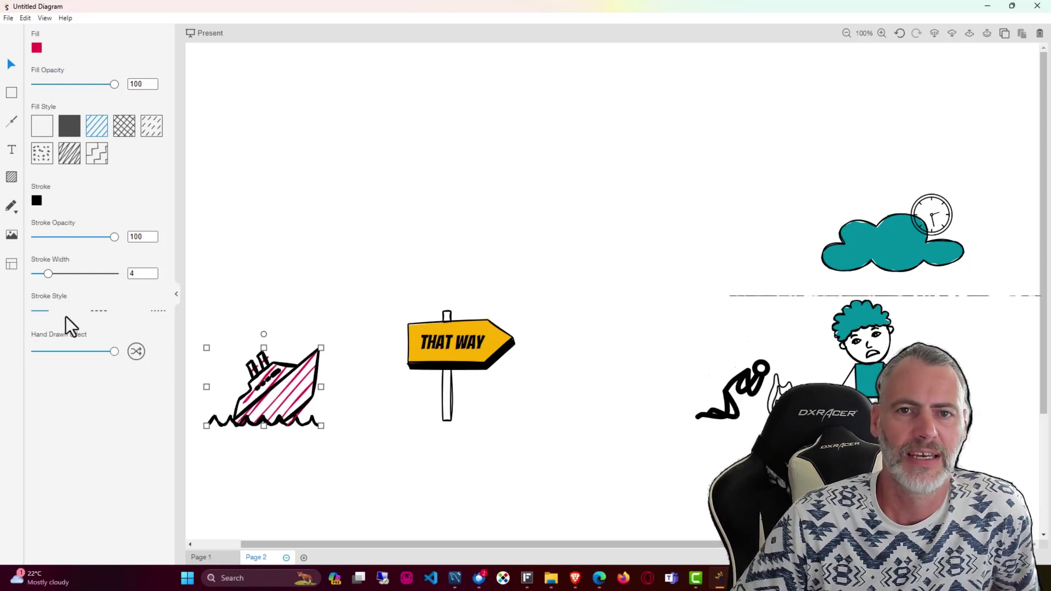
Step: Try the dashed and dotted stroke styles on the ship and return to the solid style
{"action": "left_click", "coordinate": [100, 310]}
{"action": "left_click", "coordinate": [158, 311]}
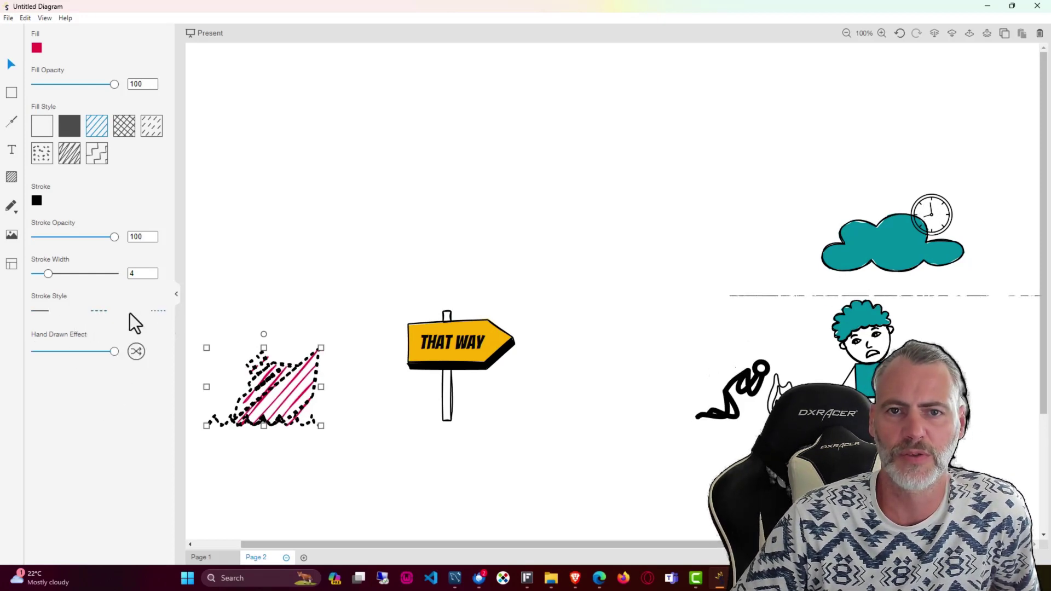
{"action": "left_click", "coordinate": [40, 311]}
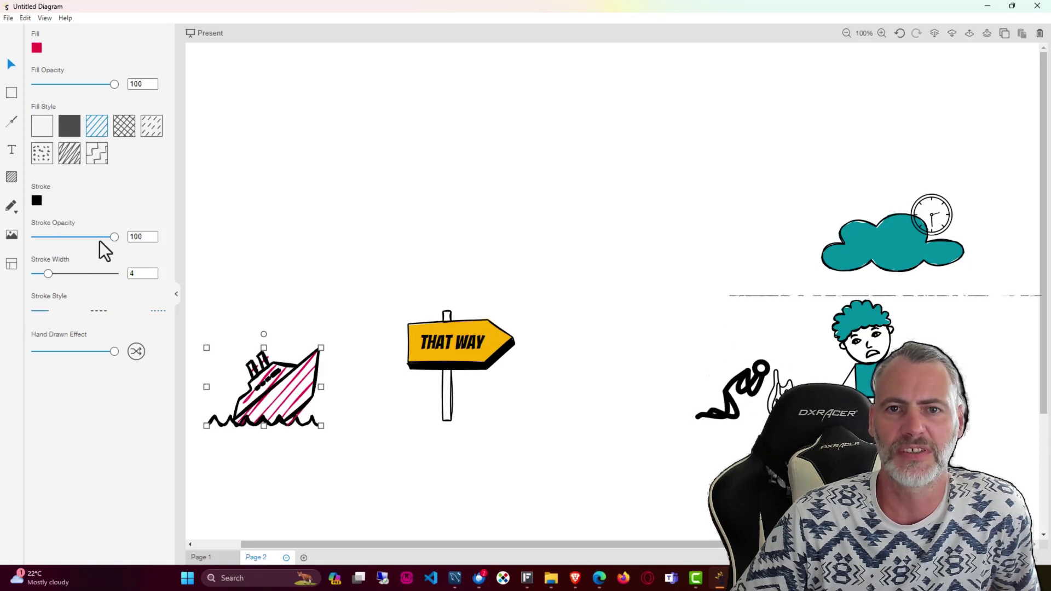
Step: Set the ship's stroke opacity to 70 and its fill style to the stepped zigzag line pattern, comparing it with Zig-Zag
{"action": "left_click_drag", "start_coordinate": [113, 238], "coordinate": [91, 239]}
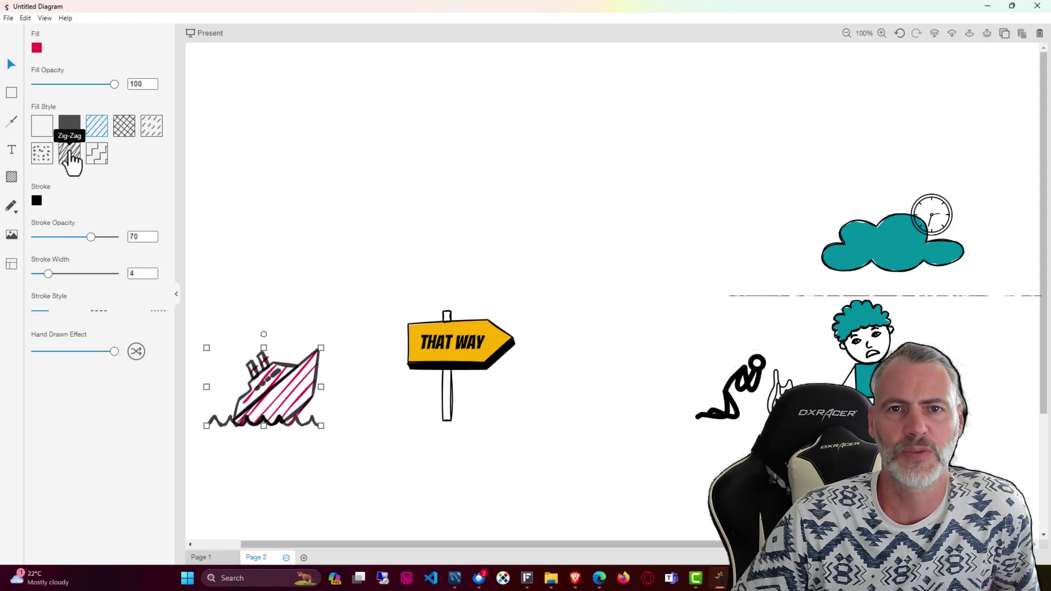
{"action": "left_click", "coordinate": [70, 155]}
{"action": "left_click", "coordinate": [96, 157]}
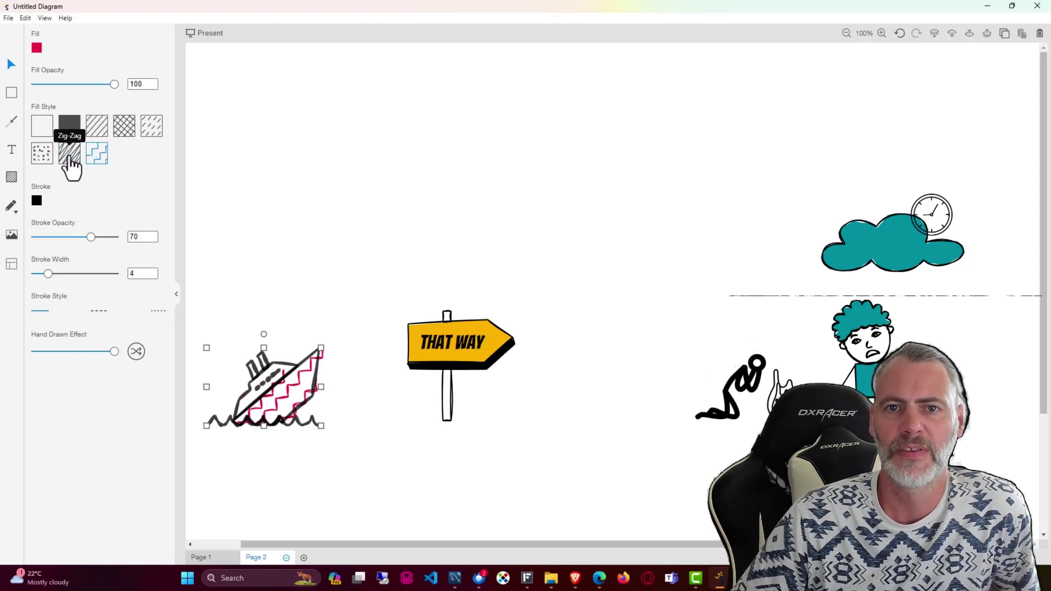
{"action": "left_click", "coordinate": [70, 158]}
{"action": "left_click", "coordinate": [93, 159]}
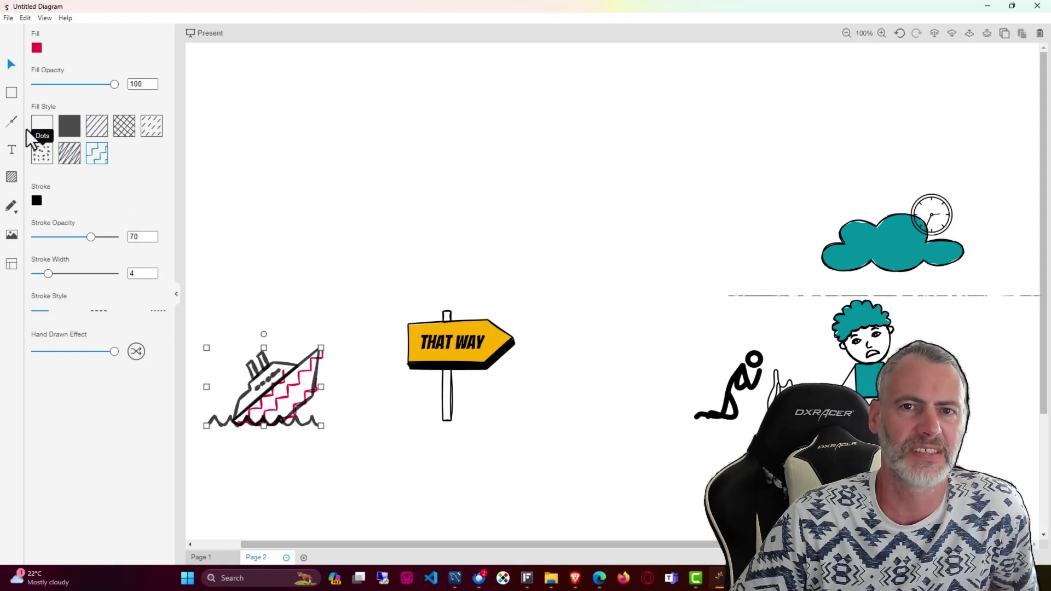
Step: Examine the Tech/Web and Scribbles categories of the shape library
{"action": "left_click", "coordinate": [11, 92]}
{"action": "scroll", "coordinate": [103, 372], "scroll_direction": "down", "scroll_amount": 3}
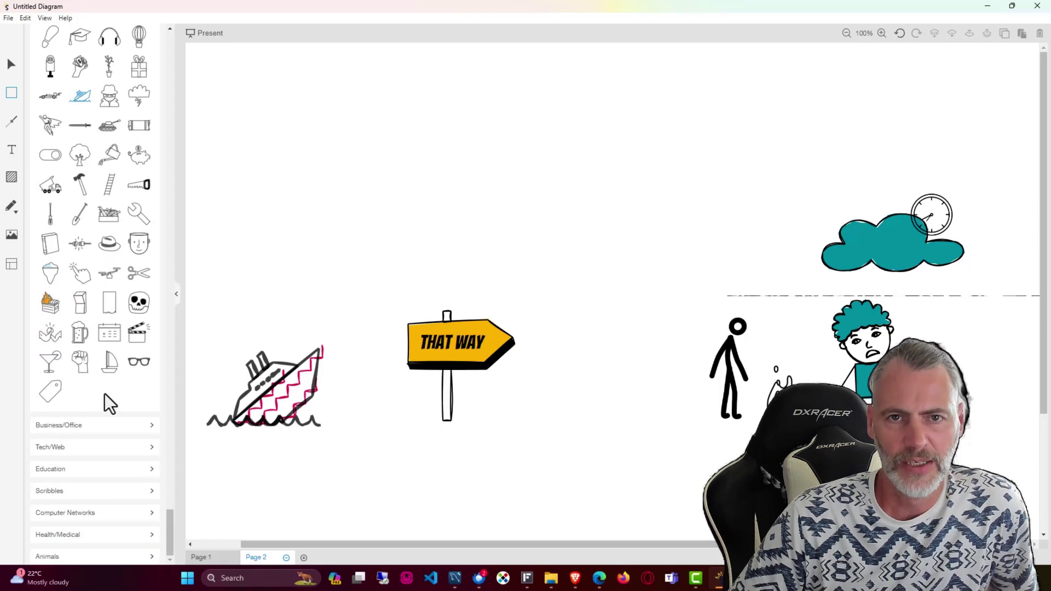
{"action": "left_click", "coordinate": [83, 448]}
{"action": "scroll", "coordinate": [87, 457], "scroll_direction": "down", "scroll_amount": 3}
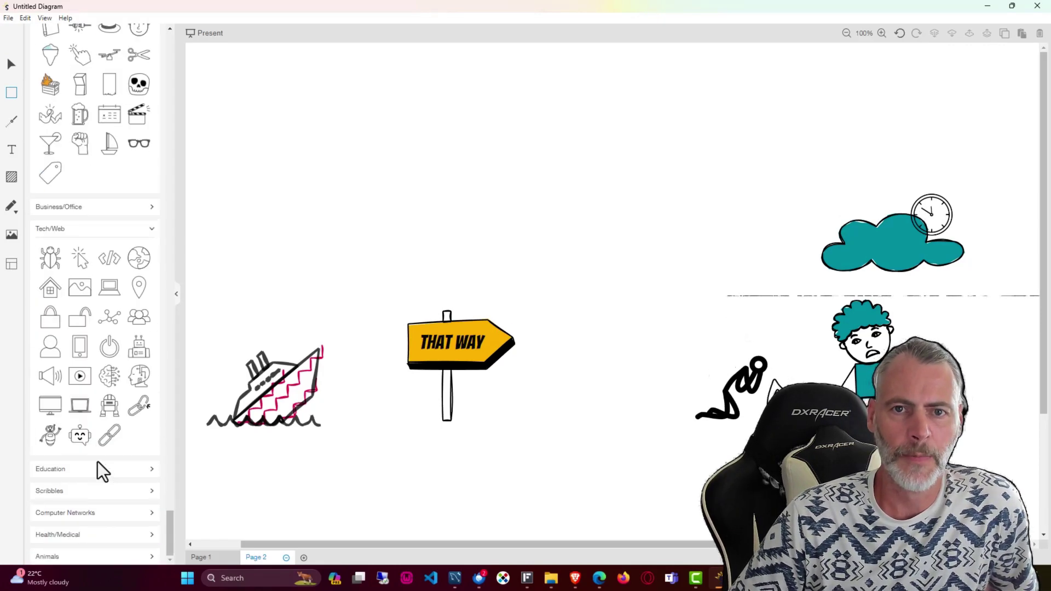
{"action": "left_click", "coordinate": [100, 491]}
{"action": "scroll", "coordinate": [113, 481], "scroll_direction": "down", "scroll_amount": 5}
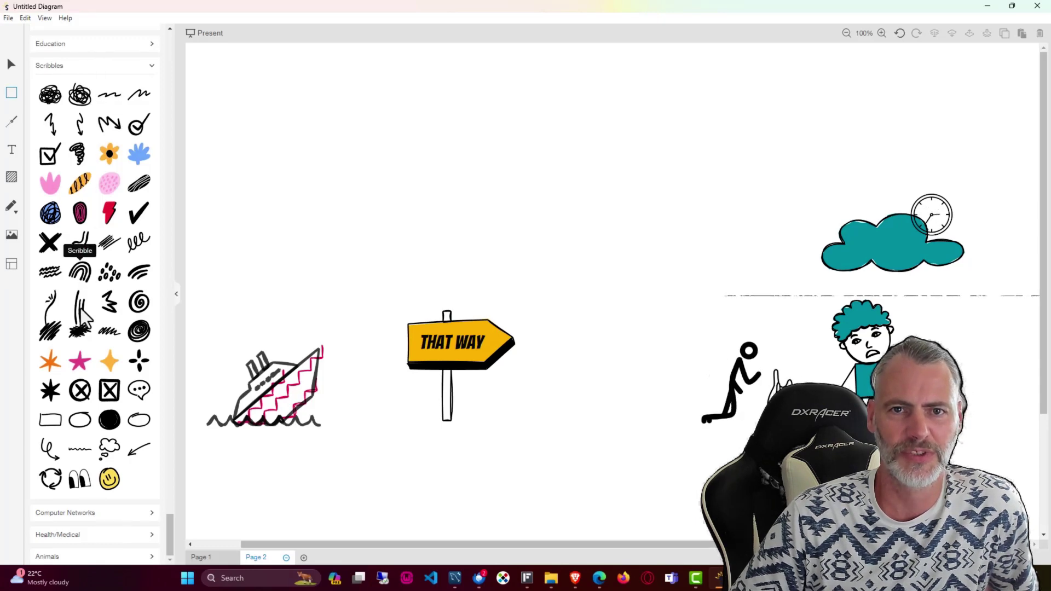
Step: Examine the Computer Networks, Health/Medical and Animals categories of the shape library
{"action": "left_click", "coordinate": [99, 511]}
{"action": "scroll", "coordinate": [128, 427], "scroll_direction": "down", "scroll_amount": 4}
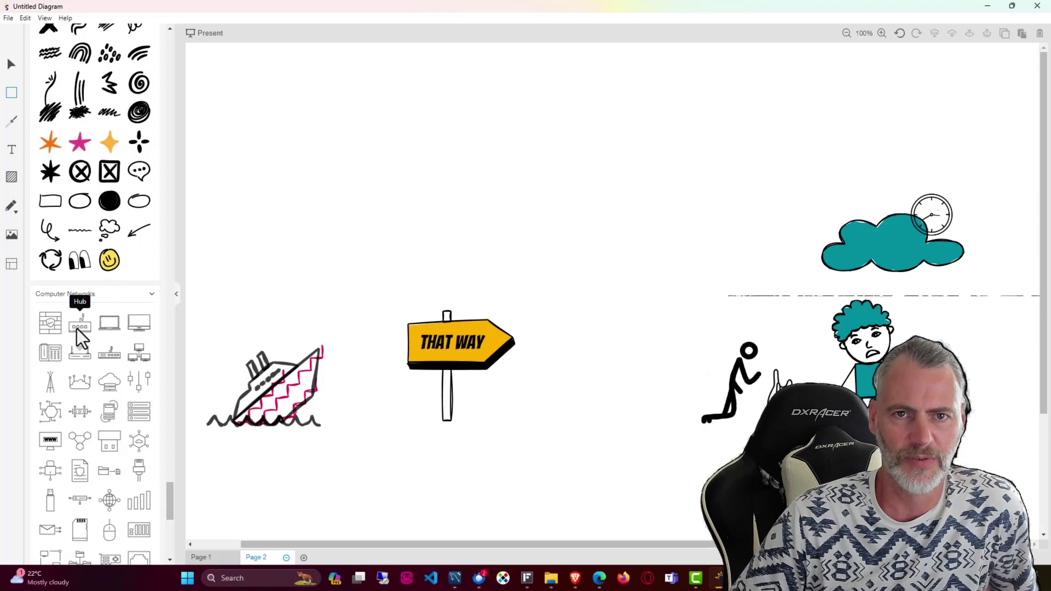
{"action": "scroll", "coordinate": [100, 363], "scroll_direction": "down", "scroll_amount": 4}
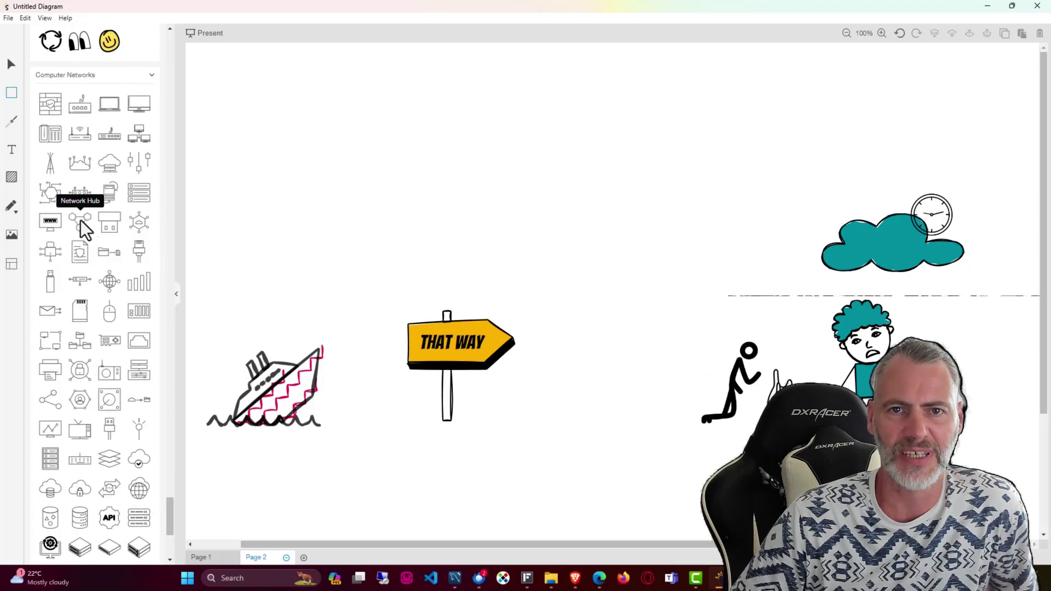
{"action": "scroll", "coordinate": [104, 336], "scroll_direction": "down", "scroll_amount": 2}
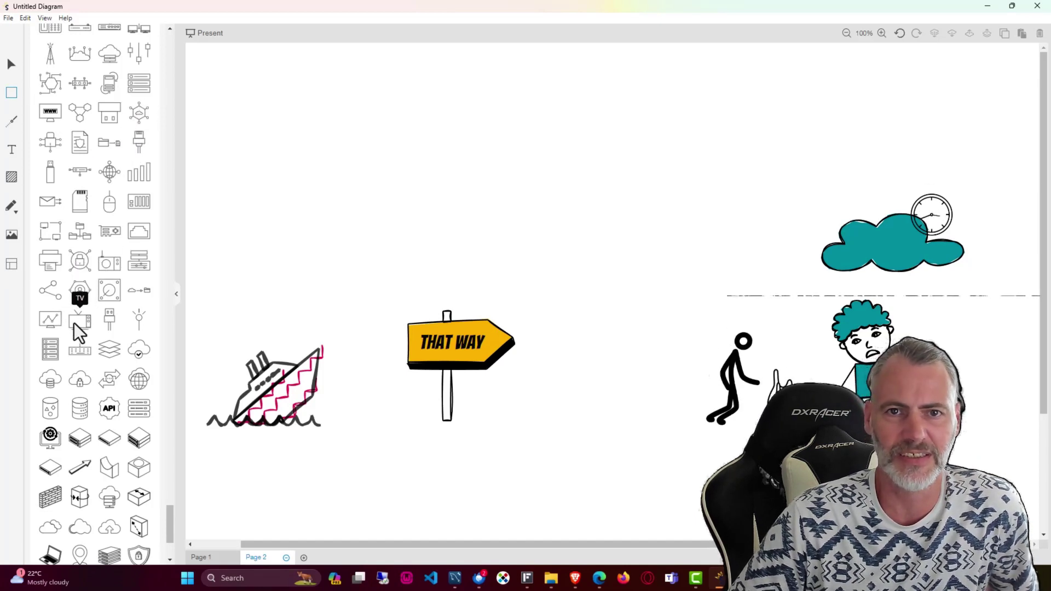
{"action": "scroll", "coordinate": [102, 394], "scroll_direction": "down", "scroll_amount": 2}
{"action": "scroll", "coordinate": [101, 405], "scroll_direction": "down", "scroll_amount": 1}
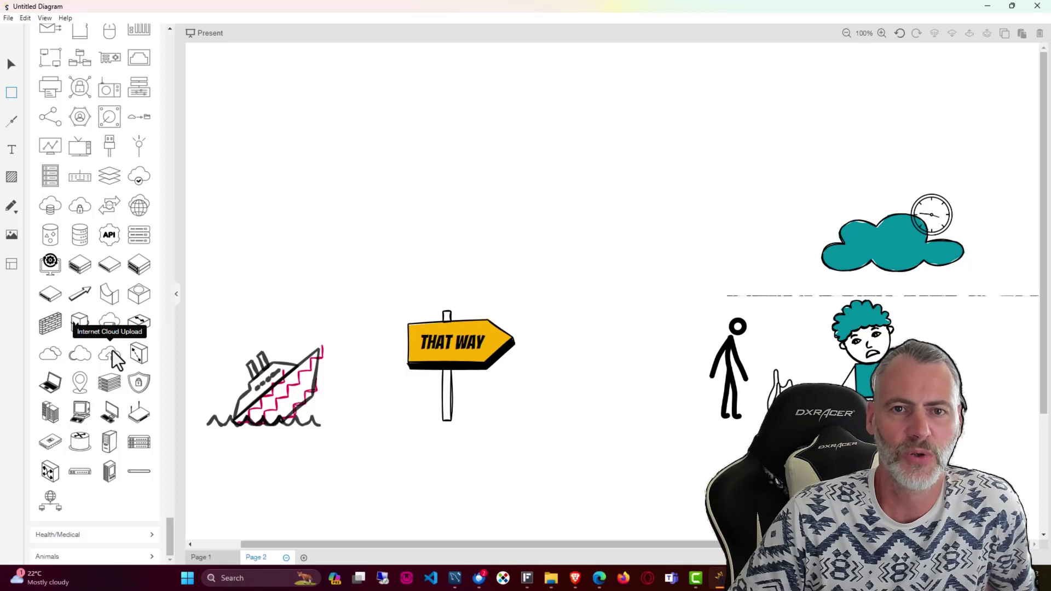
{"action": "left_click", "coordinate": [71, 536]}
{"action": "scroll", "coordinate": [104, 468], "scroll_direction": "down", "scroll_amount": 6}
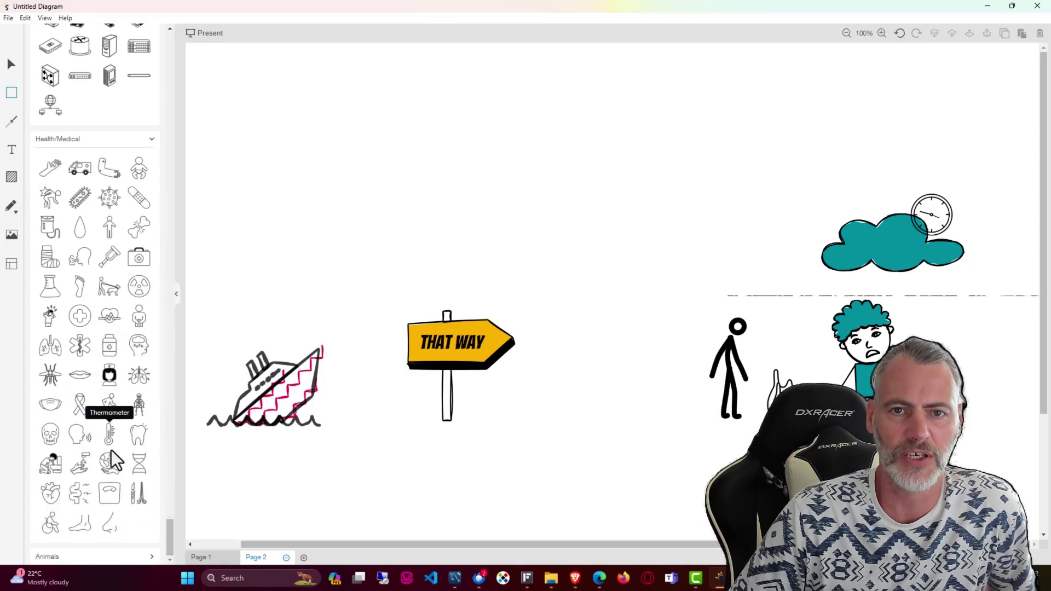
{"action": "left_click", "coordinate": [87, 557]}
{"action": "scroll", "coordinate": [137, 503], "scroll_direction": "down", "scroll_amount": 3}
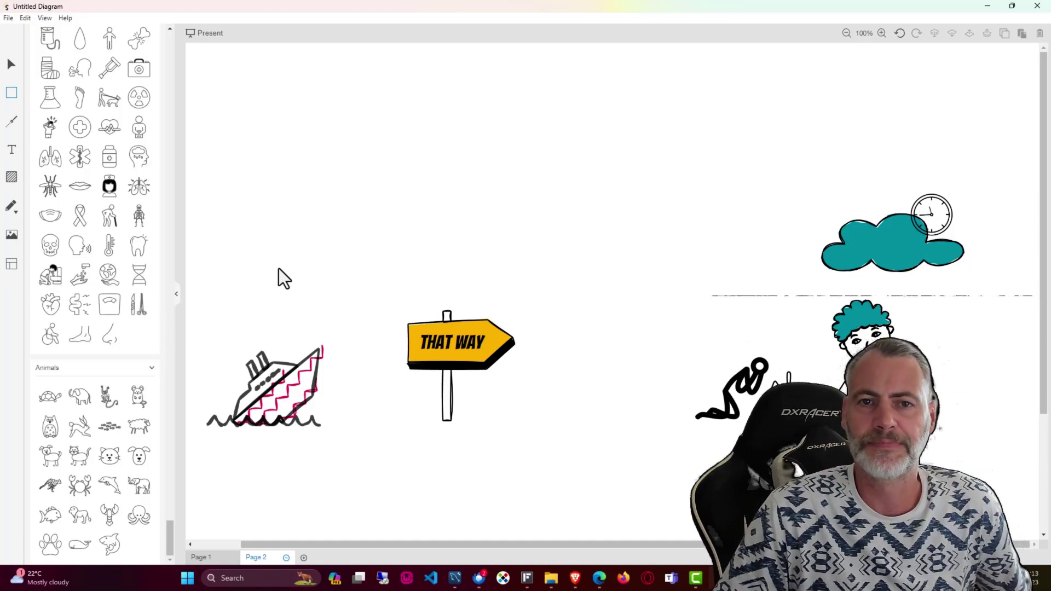
Step: Scale the THAT WAY signpost down to about two thirds of its size, keeping the base of its post level, and deselect it
{"action": "left_click", "coordinate": [444, 319]}
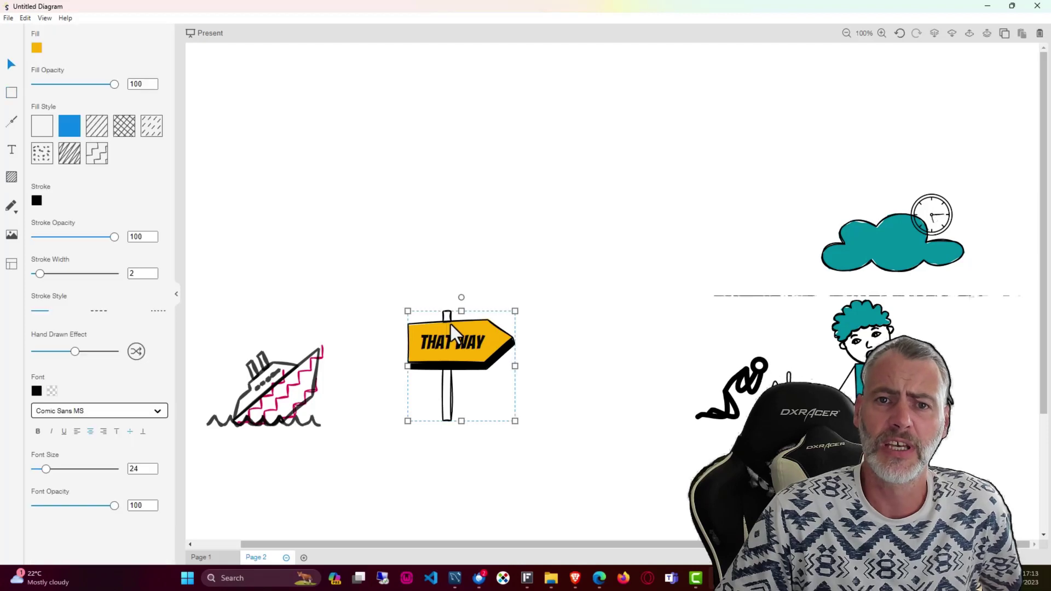
{"action": "left_click_drag", "start_coordinate": [513, 299], "coordinate": [495, 342]}
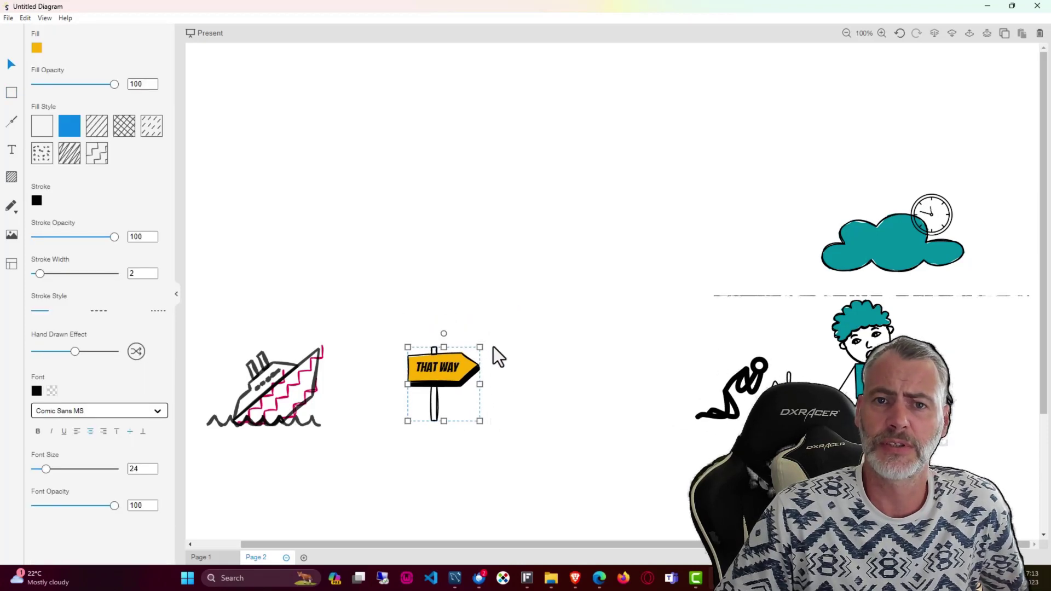
{"action": "left_click", "coordinate": [390, 260]}
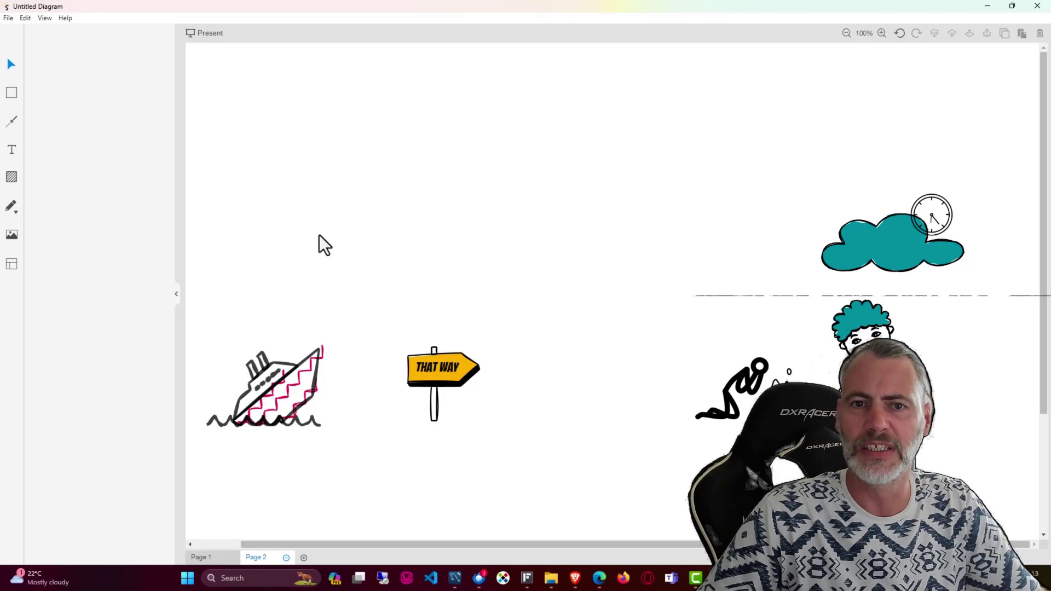
Step: Look back through the shape library from the animals and medical shapes up to the start of Computer Networks
{"action": "left_click", "coordinate": [11, 92]}
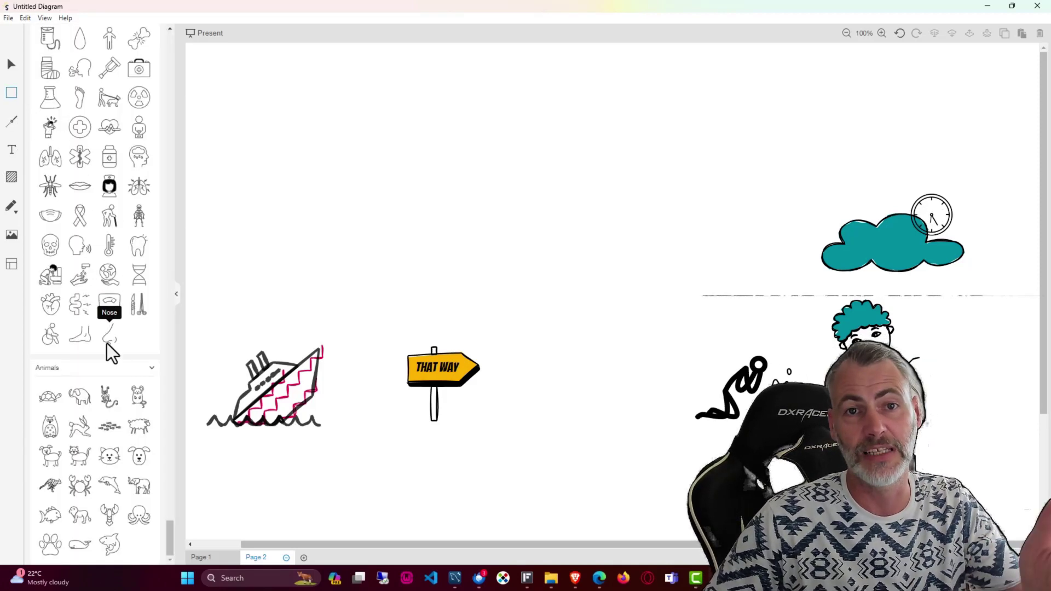
{"action": "scroll", "coordinate": [111, 399], "scroll_direction": "up", "scroll_amount": 2}
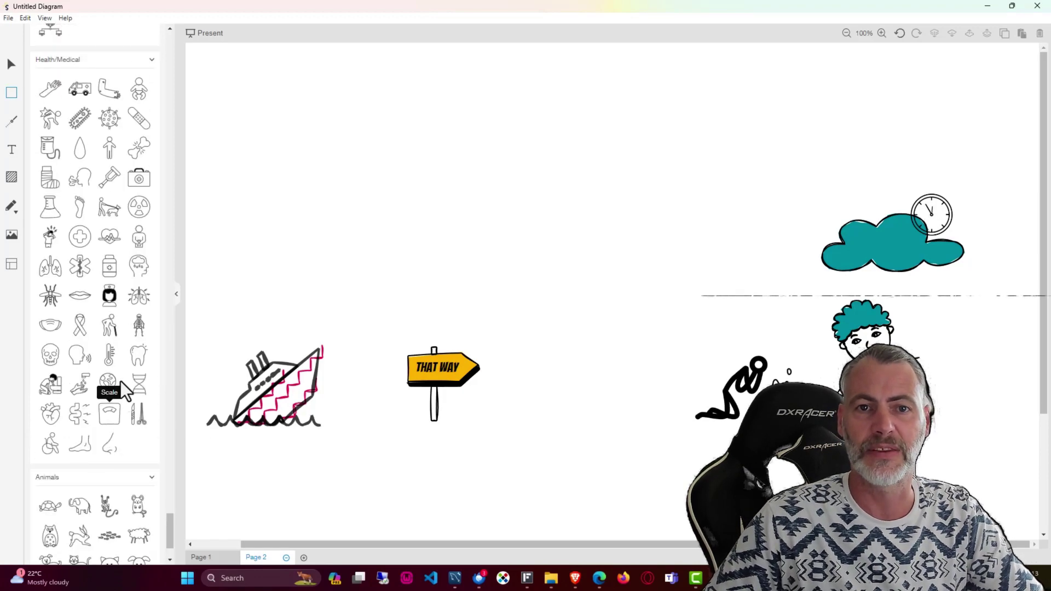
{"action": "scroll", "coordinate": [109, 334], "scroll_direction": "up", "scroll_amount": 2}
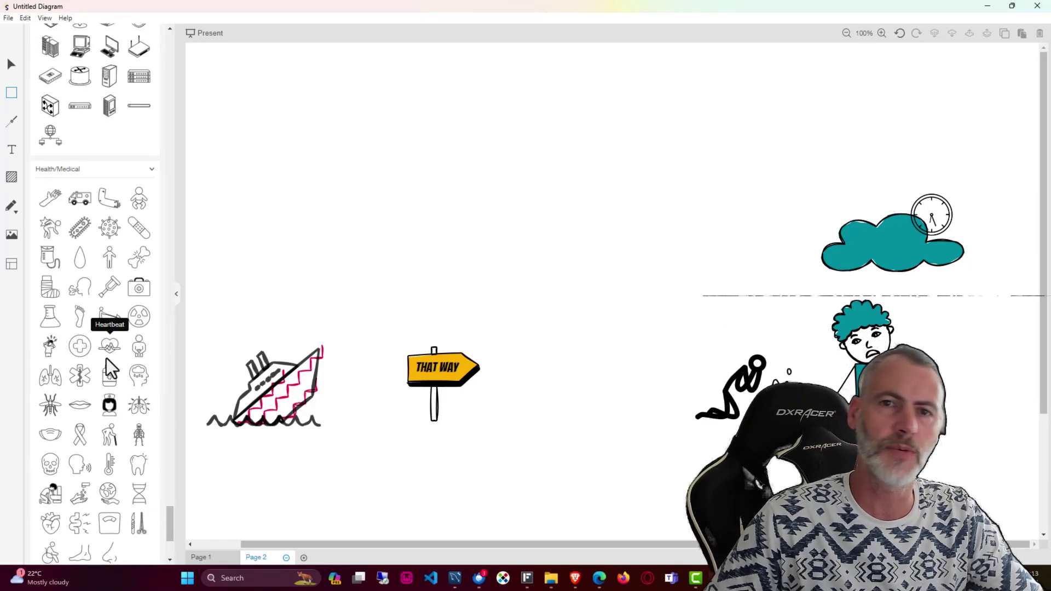
{"action": "scroll", "coordinate": [106, 358], "scroll_direction": "up", "scroll_amount": 6}
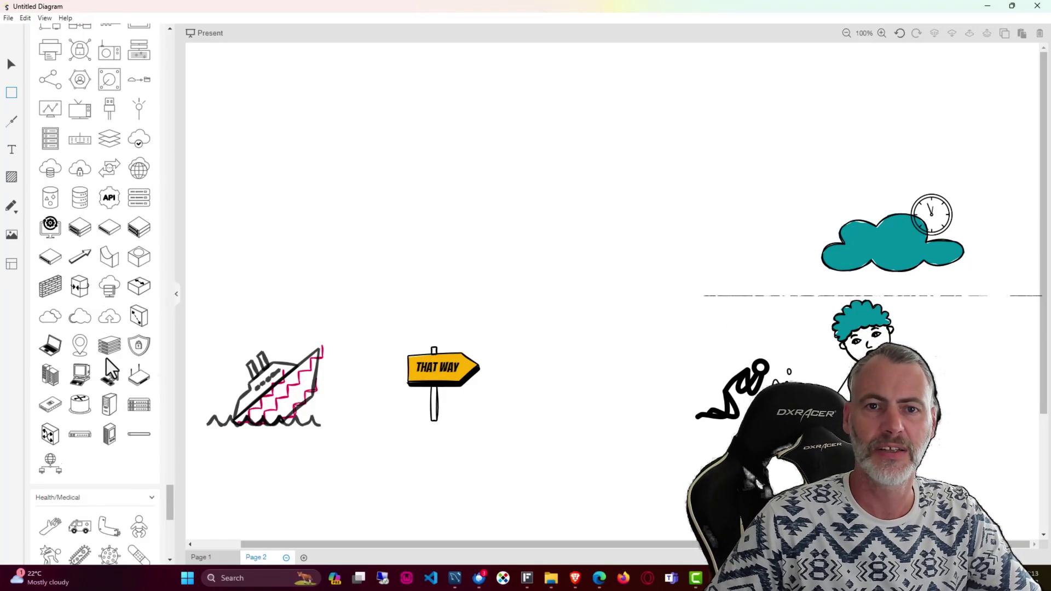
{"action": "scroll", "coordinate": [112, 336], "scroll_direction": "up", "scroll_amount": 2}
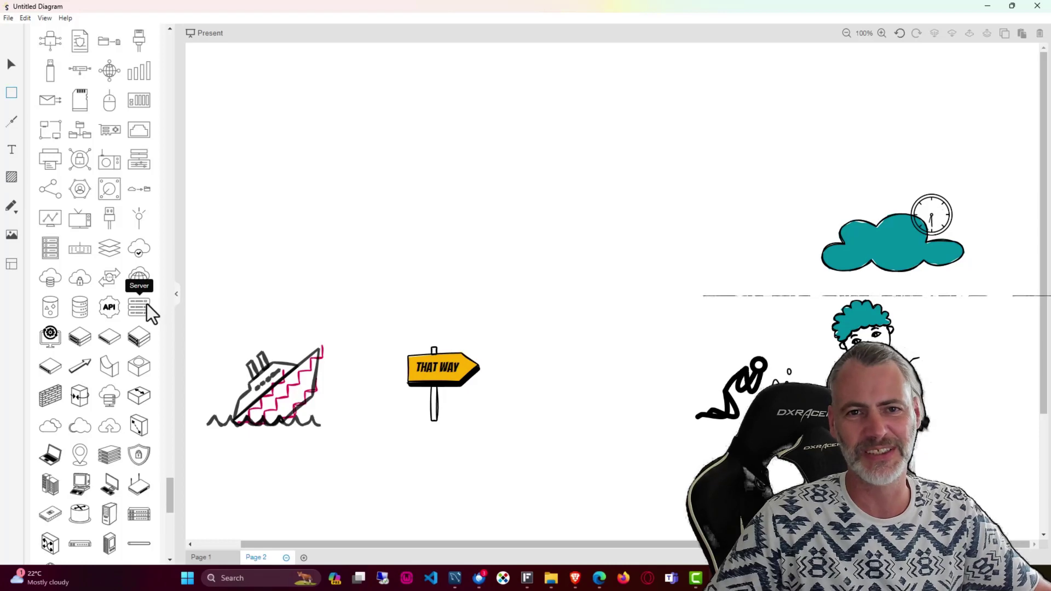
{"action": "scroll", "coordinate": [136, 319], "scroll_direction": "up", "scroll_amount": 4}
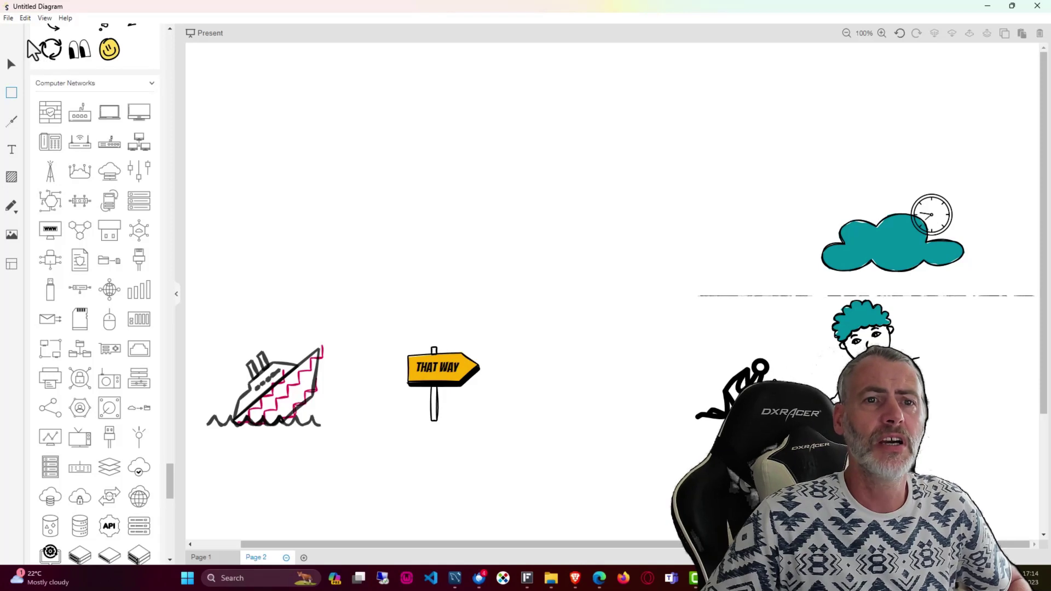
Step: Review the available export formats and the PDF export options with all pages included
{"action": "left_click", "coordinate": [9, 18]}
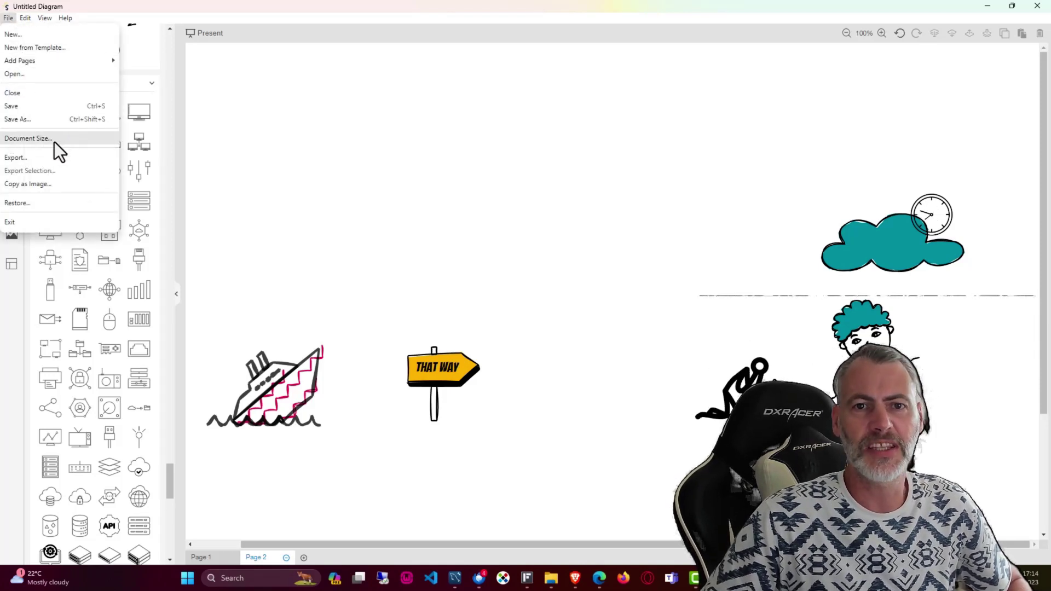
{"action": "left_click", "coordinate": [77, 158]}
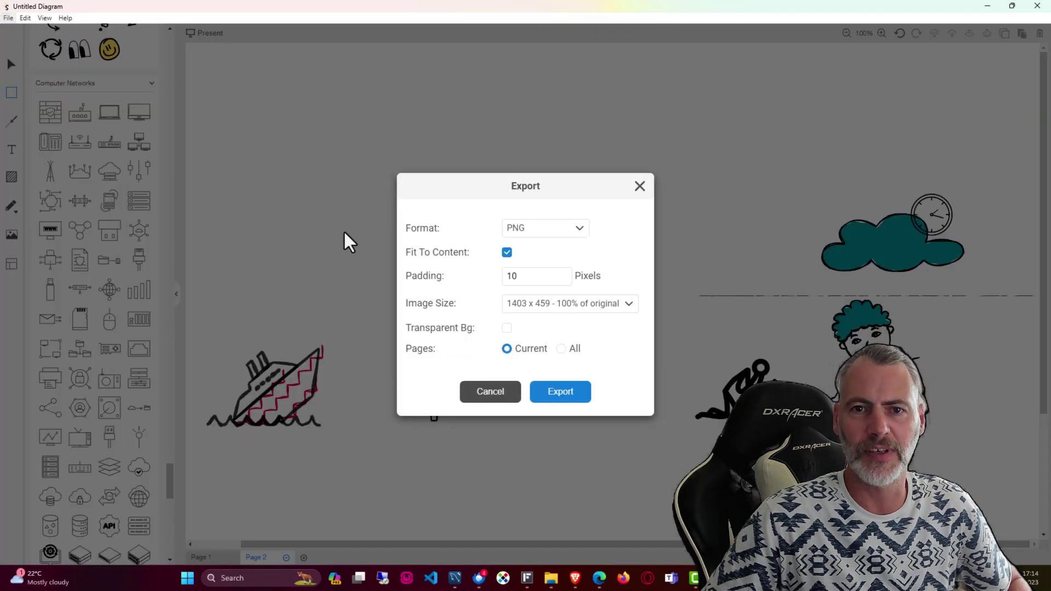
{"action": "left_click", "coordinate": [572, 230]}
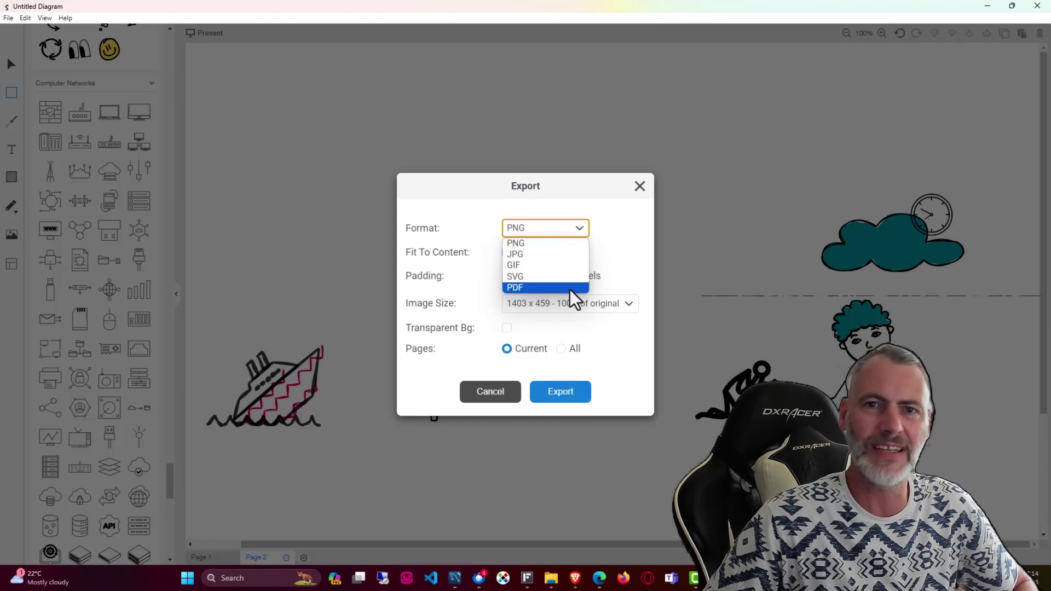
{"action": "left_click", "coordinate": [616, 258]}
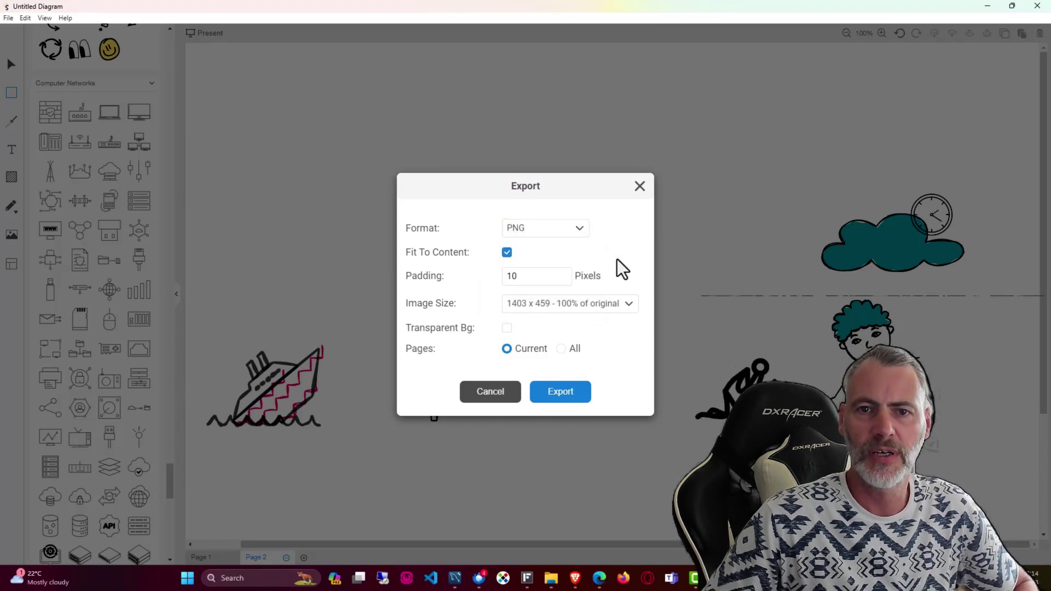
{"action": "left_click", "coordinate": [541, 236]}
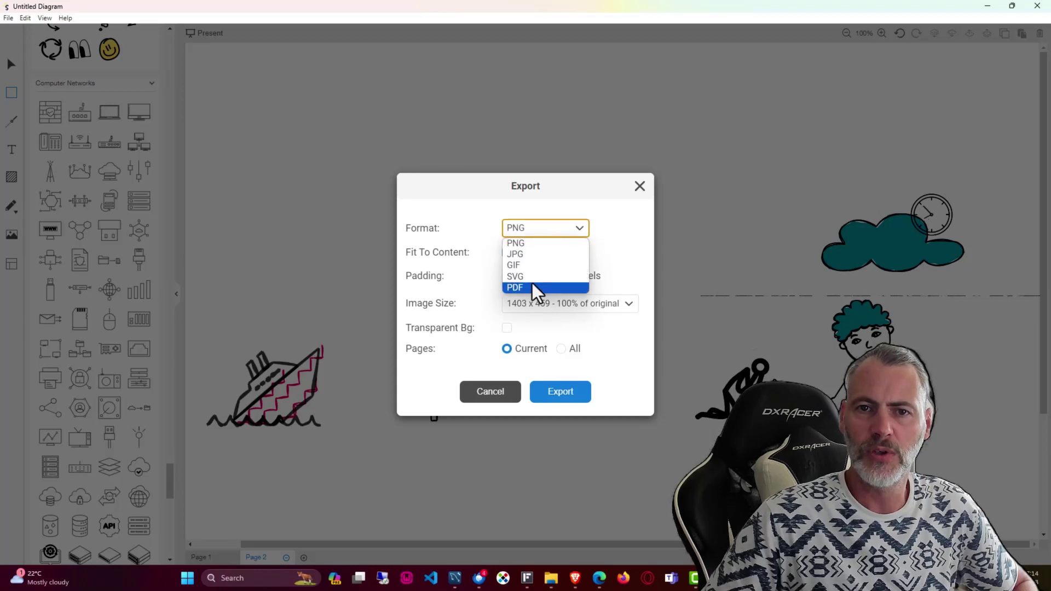
{"action": "left_click", "coordinate": [535, 287]}
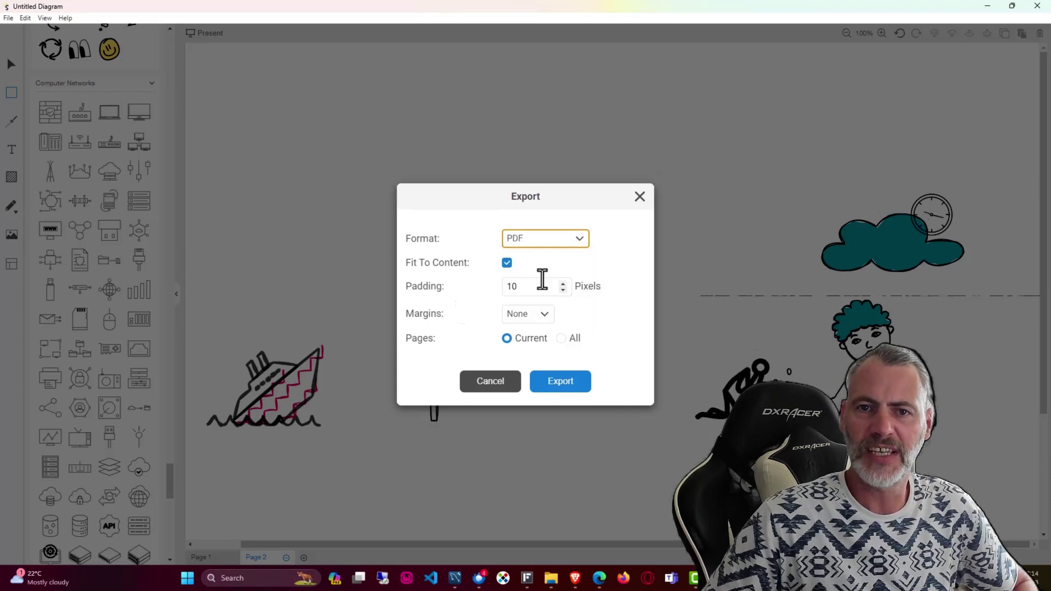
{"action": "left_click", "coordinate": [560, 338]}
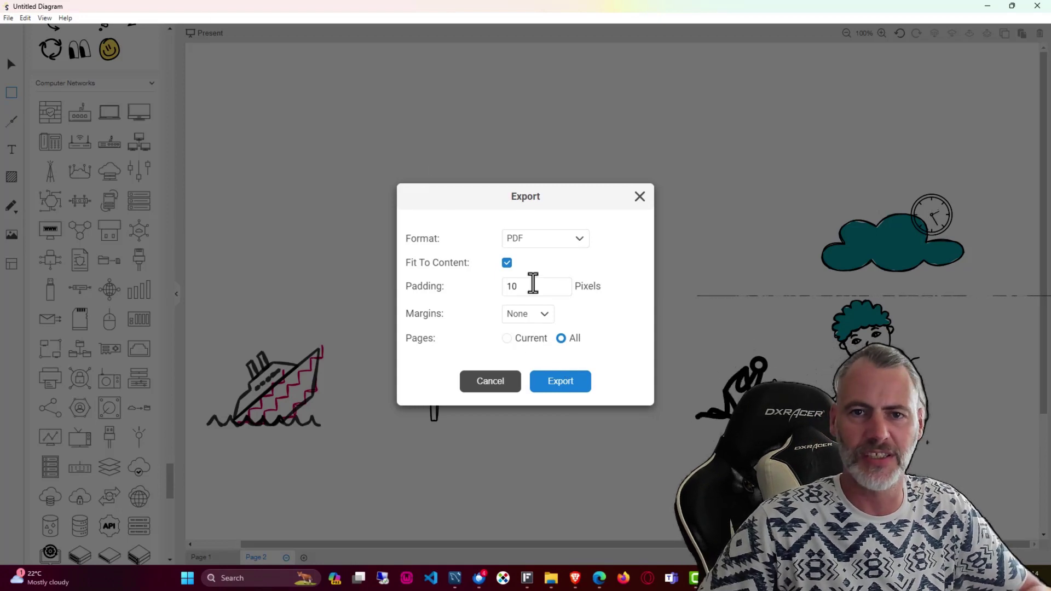
Step: Review the GIF export options and leave the export settings without exporting
{"action": "left_click", "coordinate": [555, 239]}
{"action": "left_click", "coordinate": [554, 278]}
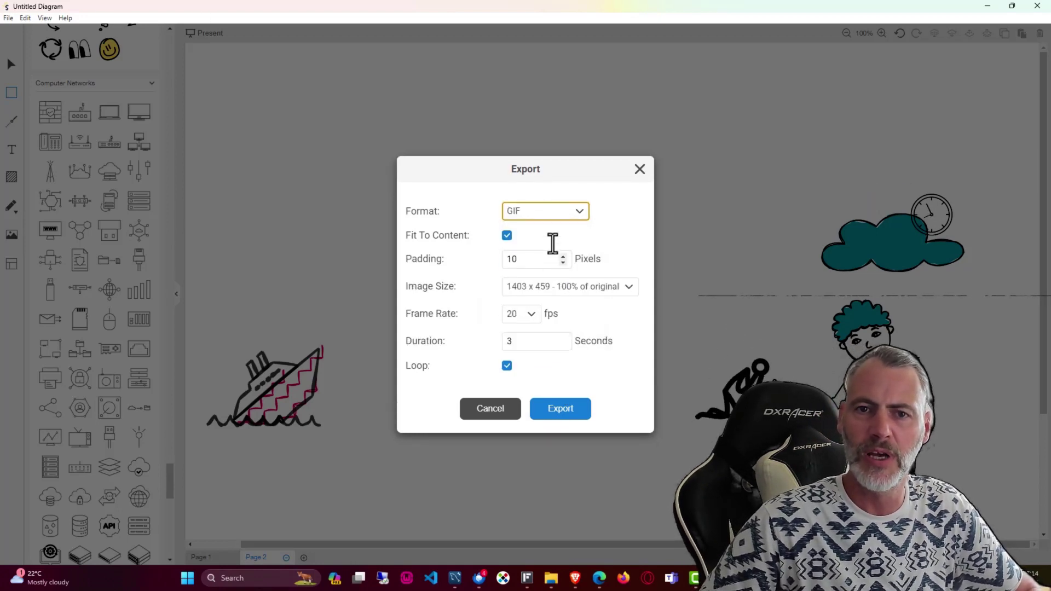
{"action": "left_click", "coordinate": [539, 215]}
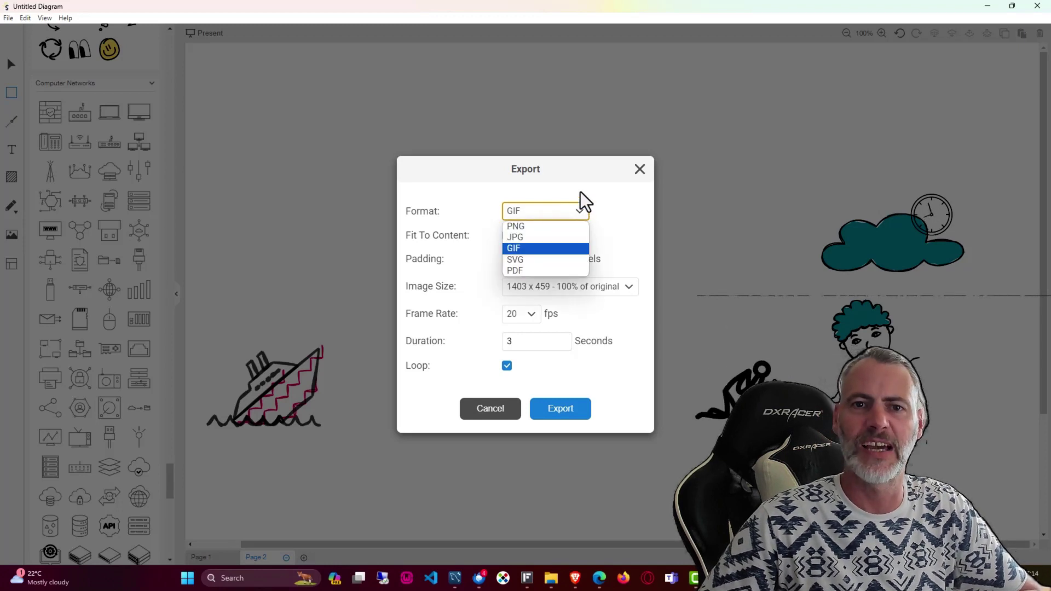
{"action": "left_click", "coordinate": [615, 197]}
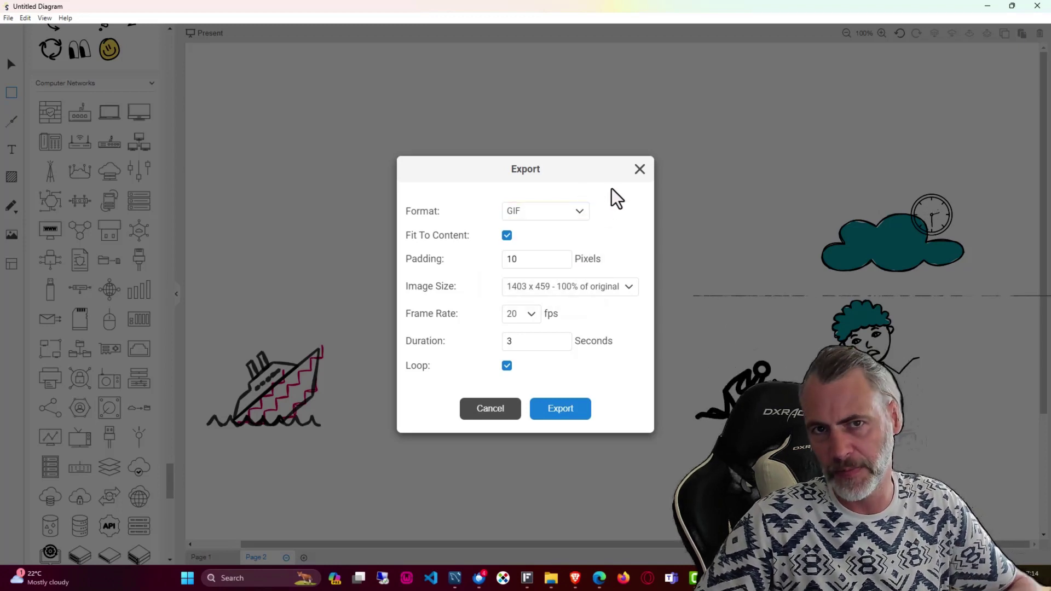
{"action": "left_click", "coordinate": [488, 409]}
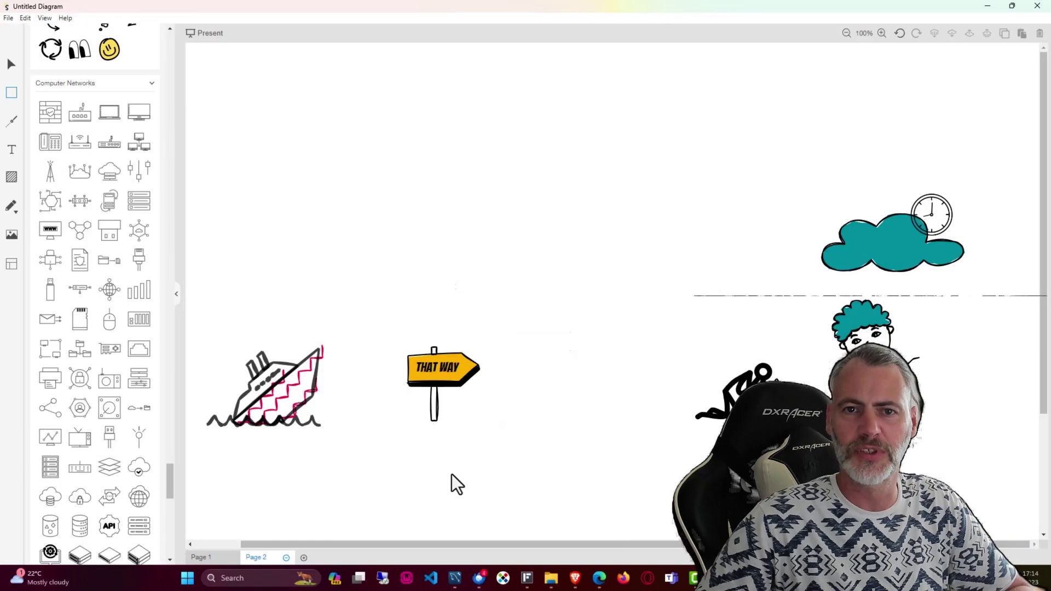
Step: Hide the shape library to widen the canvas, and delete the stray small ship drawn above the signpost
{"action": "left_click", "coordinate": [176, 293]}
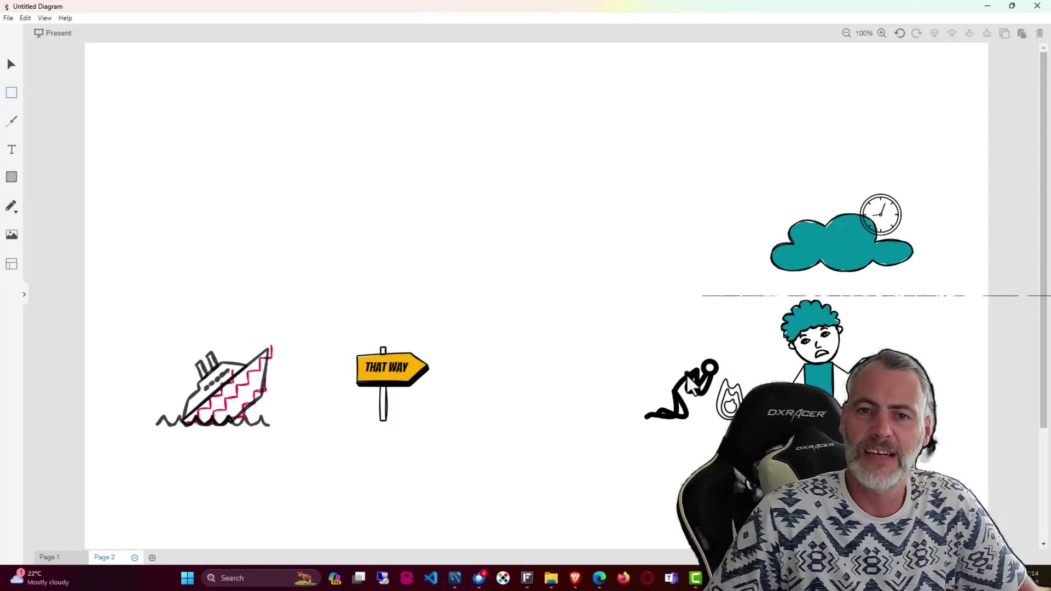
{"action": "mouse_move", "coordinate": [635, 374]}
{"action": "left_mouse_down"}
{"action": "mouse_move", "coordinate": [687, 374]}
{"action": "mouse_move", "coordinate": [646, 394]}
{"action": "mouse_move", "coordinate": [634, 414]}
{"action": "mouse_move", "coordinate": [637, 445]}
{"action": "mouse_move", "coordinate": [529, 425]}
{"action": "mouse_move", "coordinate": [468, 156]}
{"action": "left_mouse_up"}
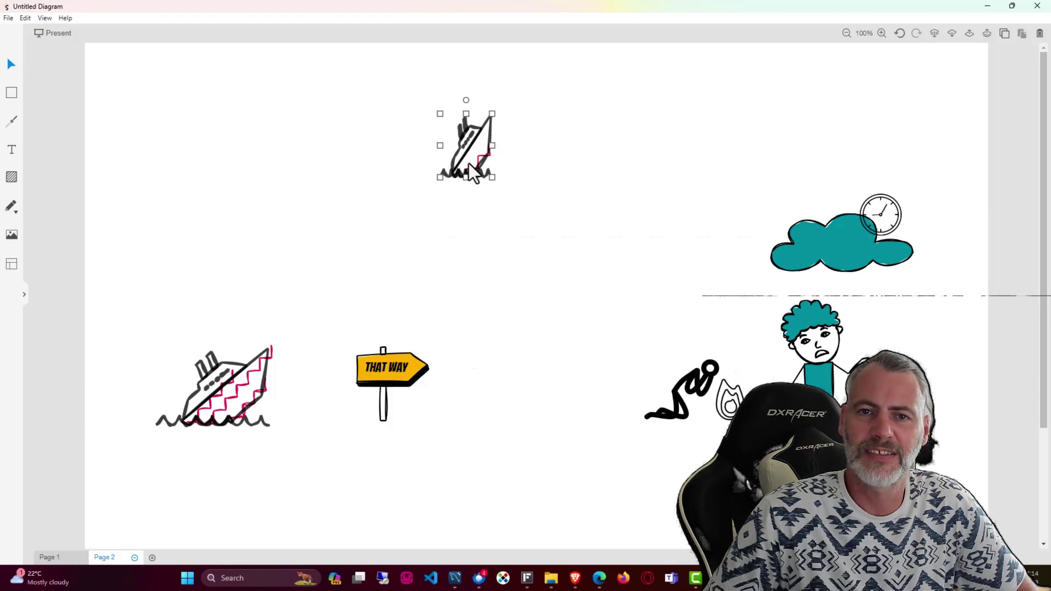
{"action": "key", "text": "Delete"}
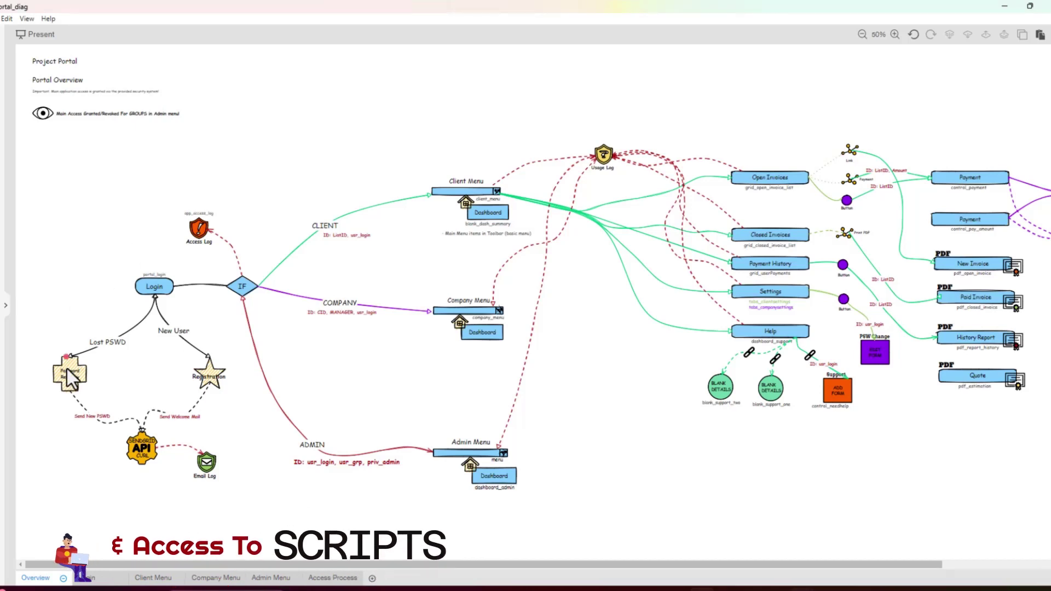
Step: Review the portal diagram's Login and Client Menu pages, following the client menu's connections through to the payment, PDF and log shapes
{"action": "left_click", "coordinate": [112, 577]}
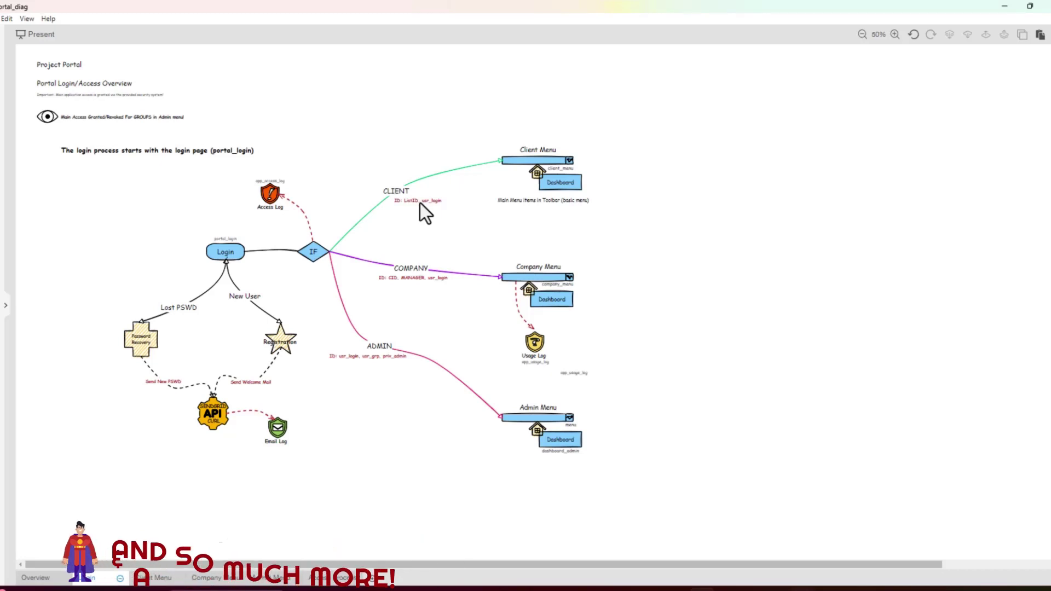
{"action": "left_click", "coordinate": [155, 578]}
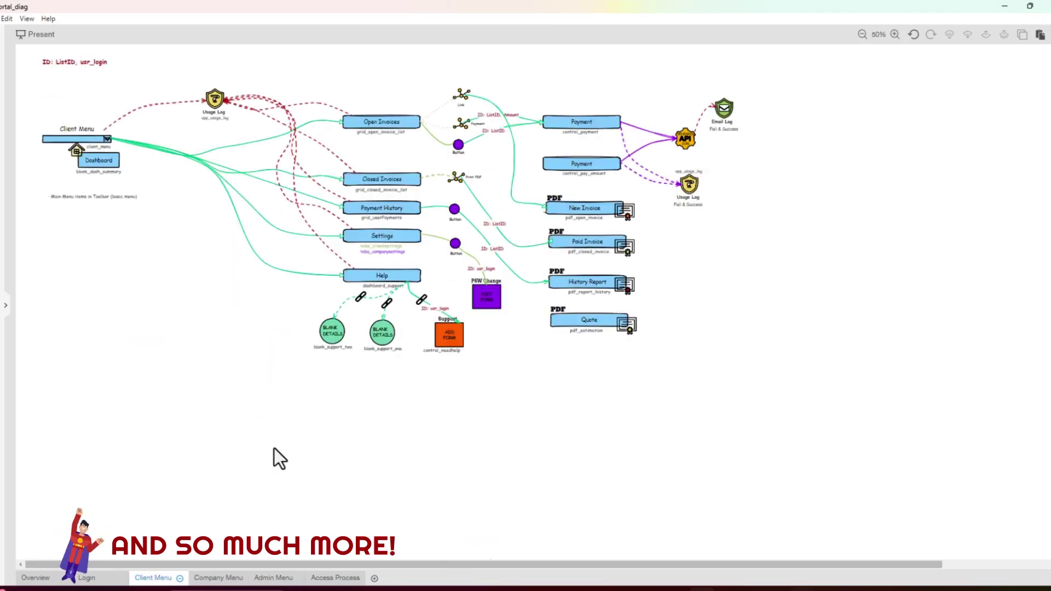
{"action": "key", "text": "ctrl+plus"}
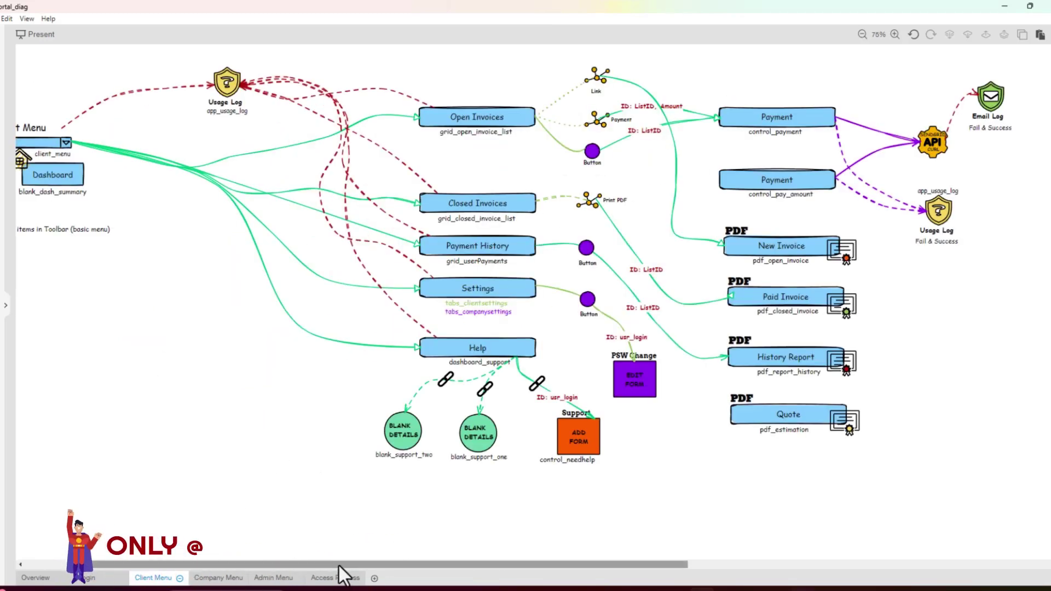
{"action": "left_click_drag", "start_coordinate": [339, 564], "coordinate": [457, 565]}
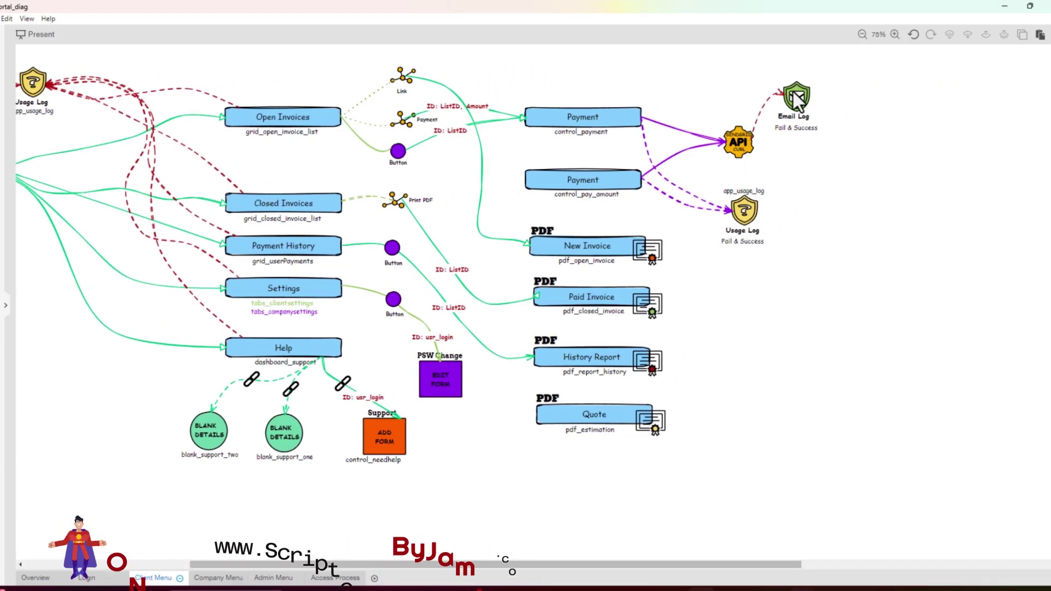
{"action": "left_click_drag", "start_coordinate": [659, 567], "coordinate": [524, 569]}
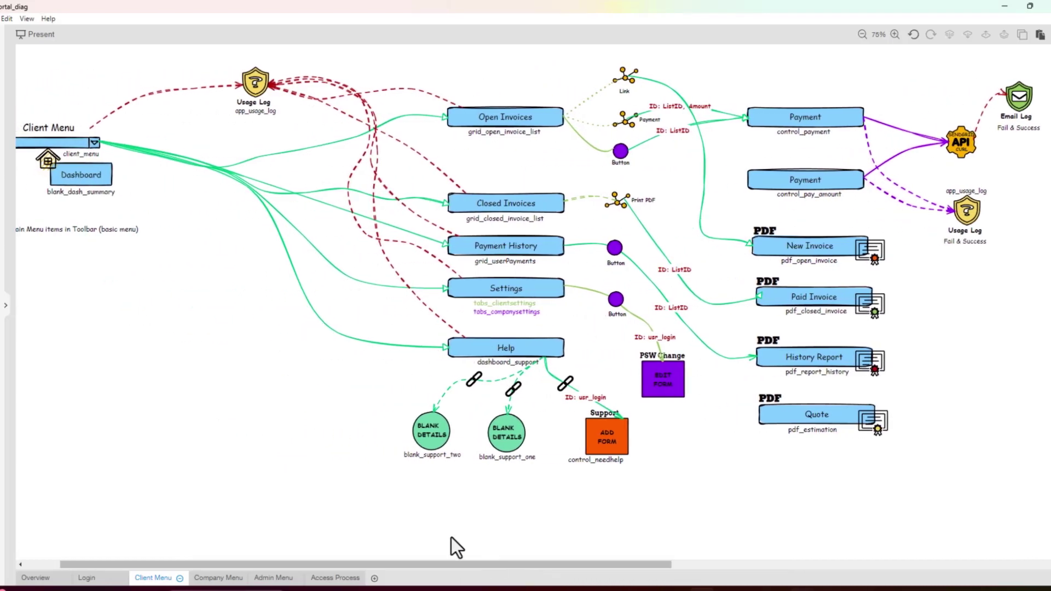
Step: Examine the full flow on the Company Menu page, along with the Admin Menu and Access Process pages
{"action": "left_click", "coordinate": [217, 578]}
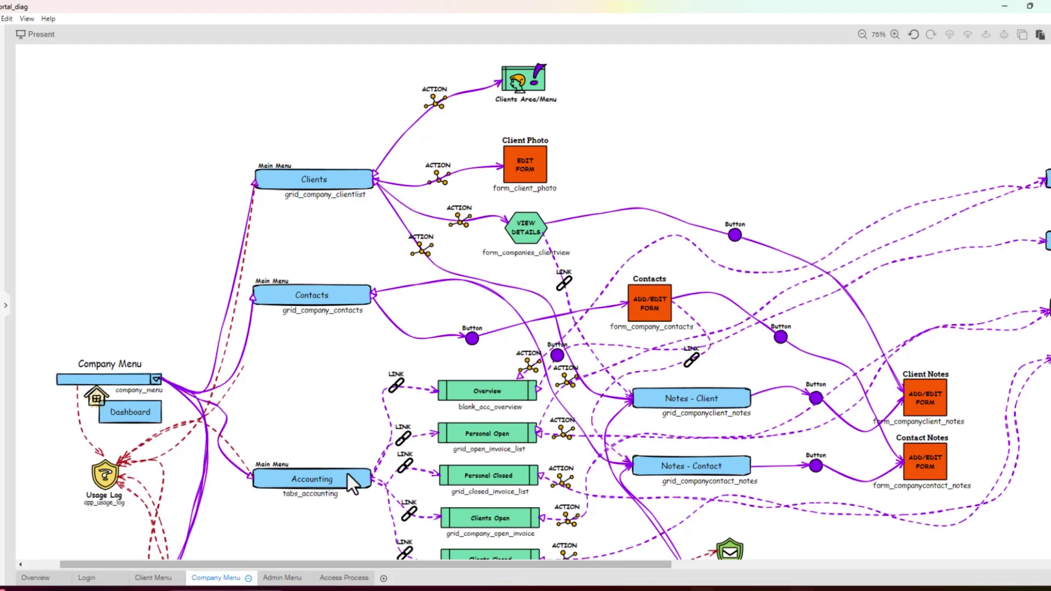
{"action": "scroll", "coordinate": [347, 472], "scroll_direction": "down", "scroll_amount": 2}
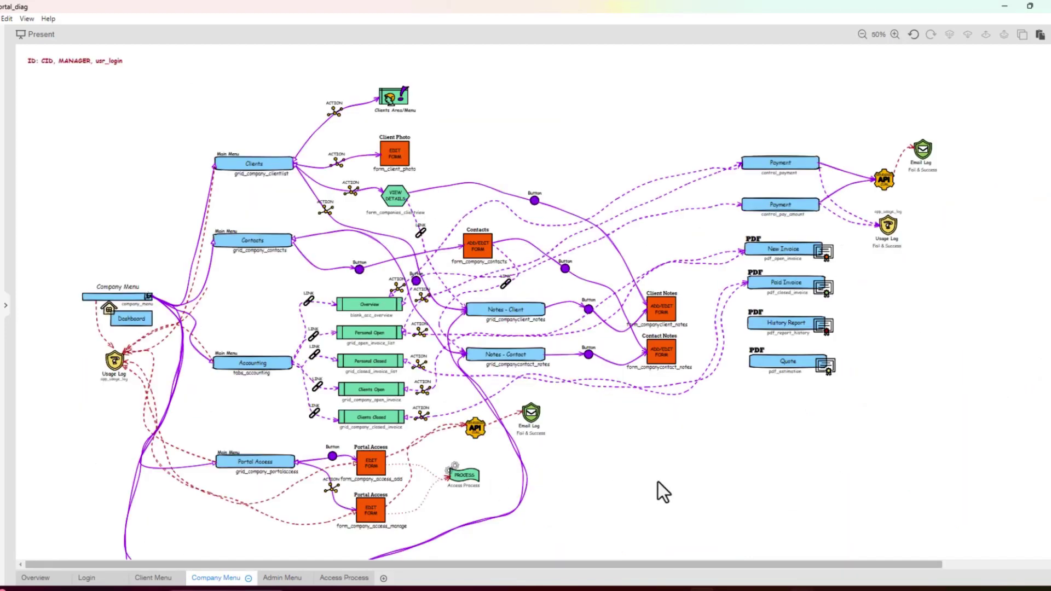
{"action": "scroll", "coordinate": [658, 482], "scroll_direction": "down", "scroll_amount": 4}
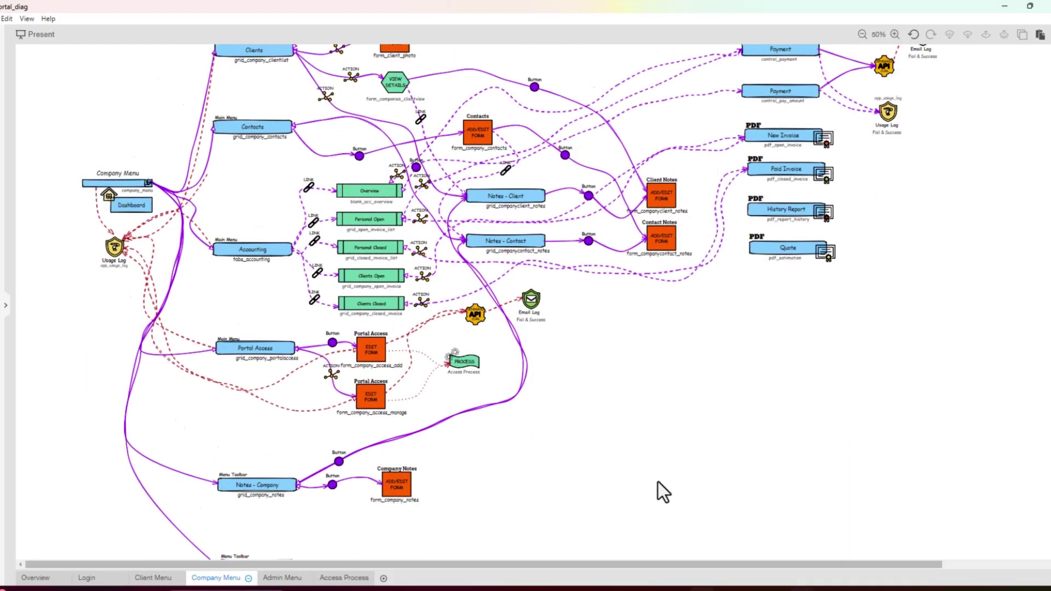
{"action": "scroll", "coordinate": [657, 482], "scroll_direction": "up", "scroll_amount": 4}
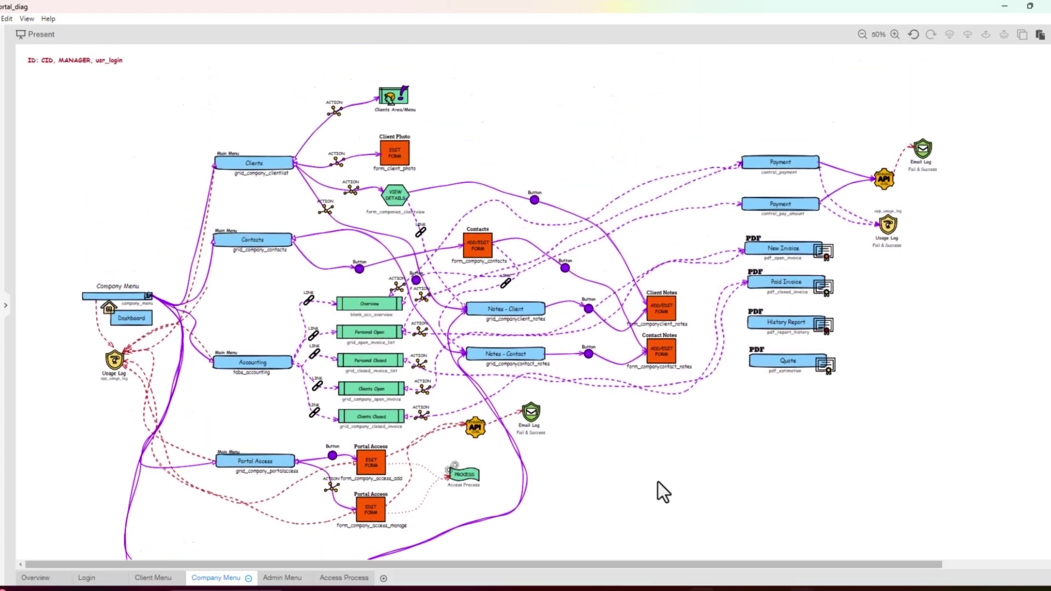
{"action": "left_click", "coordinate": [276, 578]}
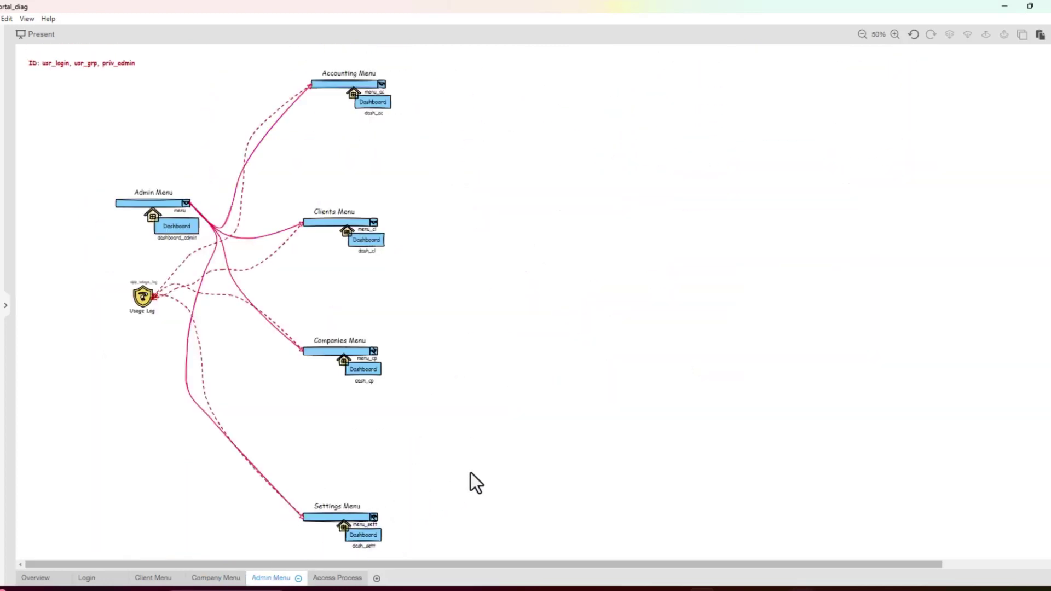
{"action": "left_click", "coordinate": [341, 579]}
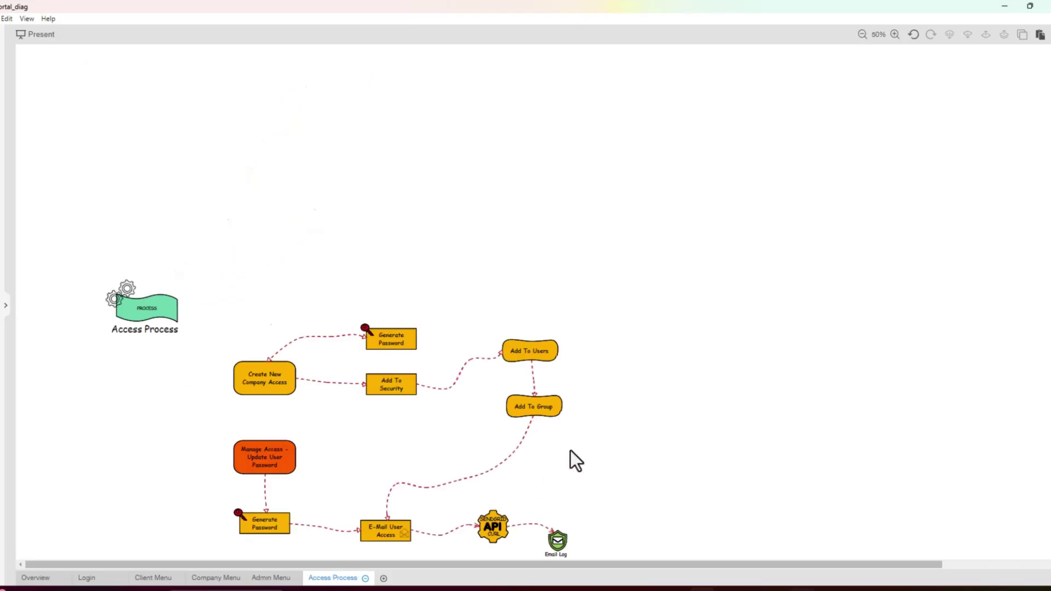
Step: Browse the template gallery, create a diagram from the App Flow template, and add a blank second page
{"action": "scroll", "coordinate": [631, 432], "scroll_direction": "down", "scroll_amount": 2}
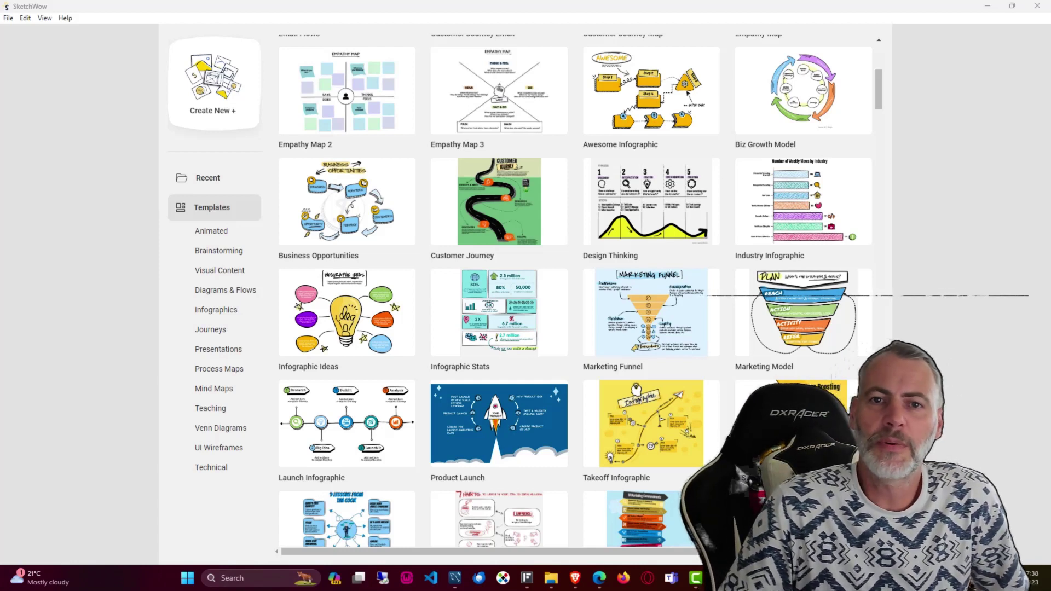
{"action": "scroll", "coordinate": [577, 317], "scroll_direction": "down", "scroll_amount": 6}
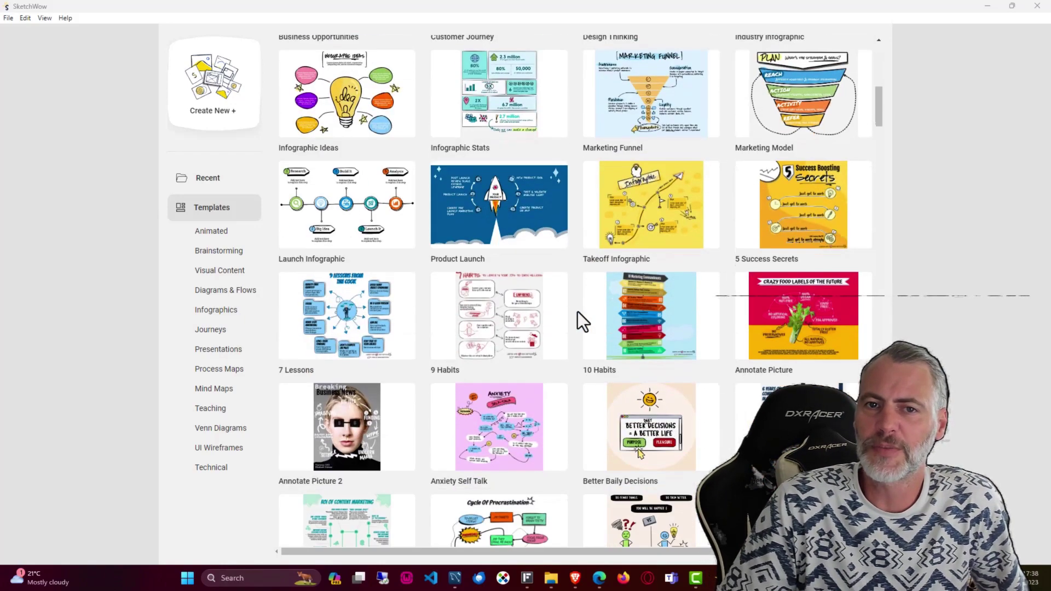
{"action": "scroll", "coordinate": [561, 309], "scroll_direction": "down", "scroll_amount": 4}
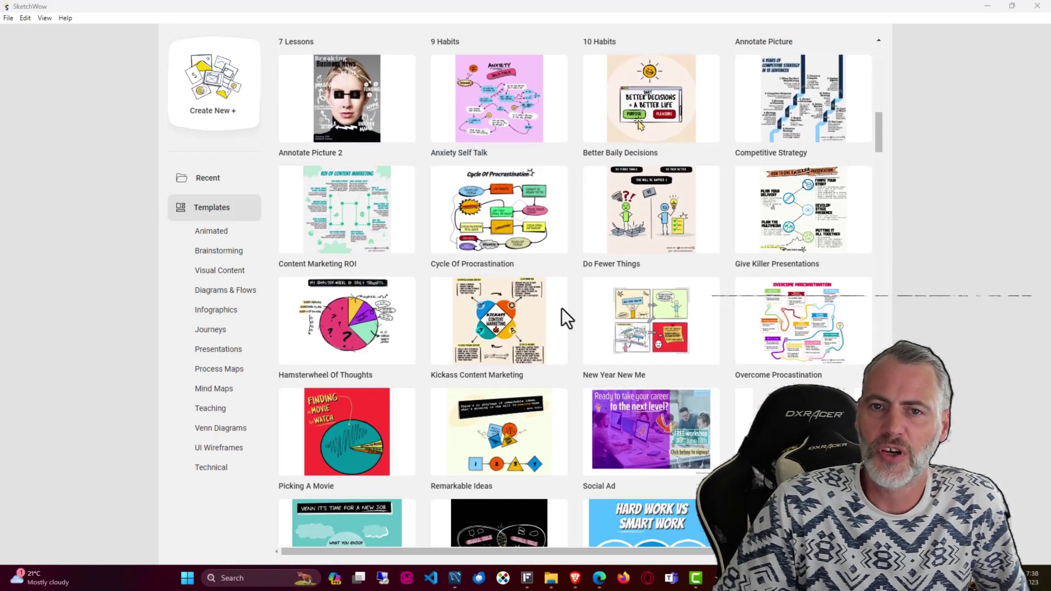
{"action": "scroll", "coordinate": [562, 308], "scroll_direction": "down", "scroll_amount": 6}
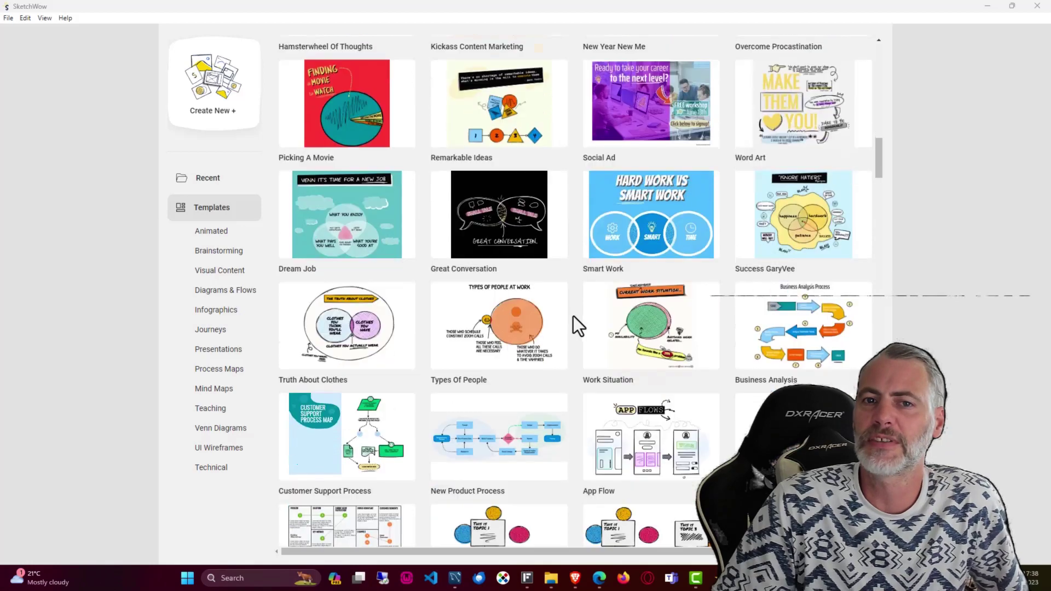
{"action": "scroll", "coordinate": [573, 317], "scroll_direction": "down", "scroll_amount": 2}
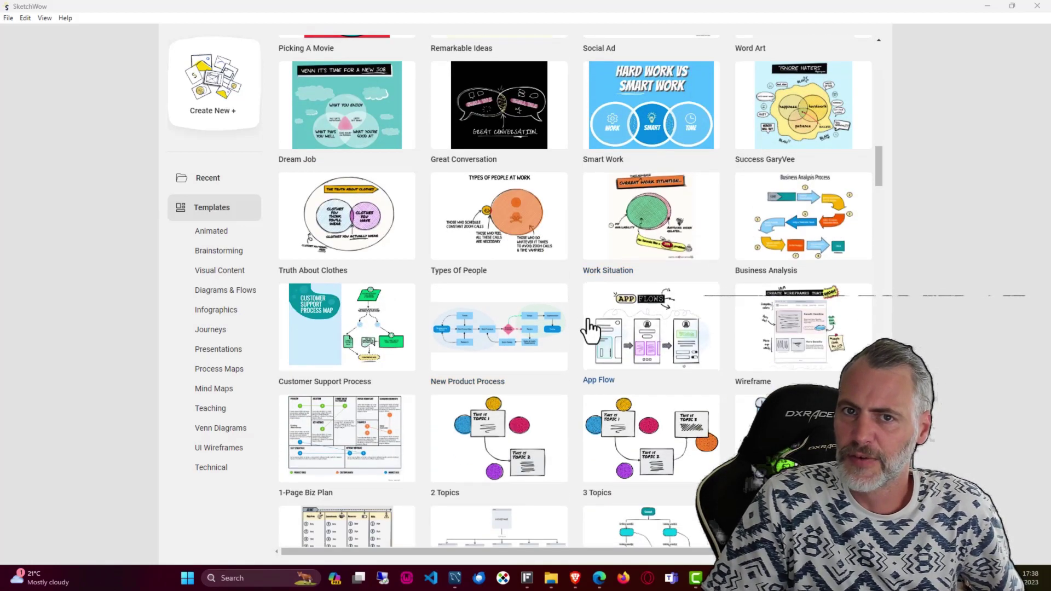
{"action": "left_click", "coordinate": [647, 344]}
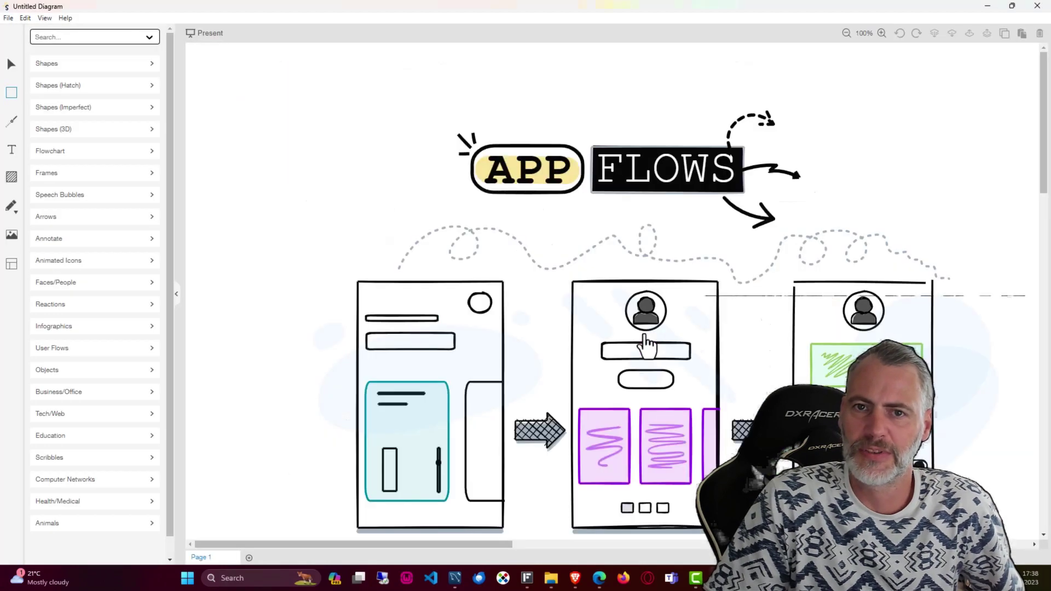
{"action": "scroll", "coordinate": [534, 322], "scroll_direction": "down", "scroll_amount": 1}
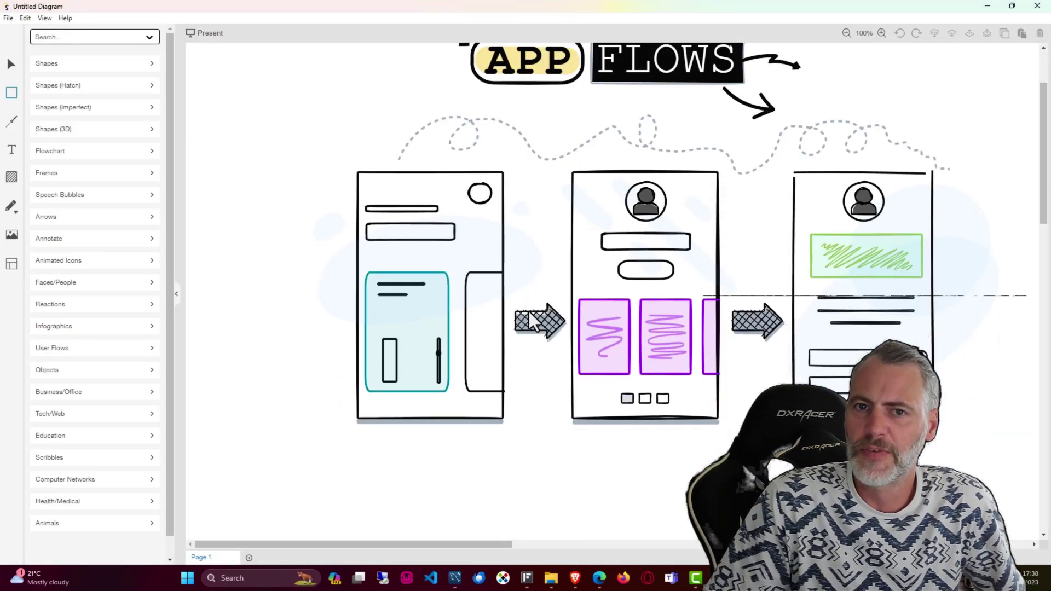
{"action": "scroll", "coordinate": [537, 295], "scroll_direction": "up", "scroll_amount": 2}
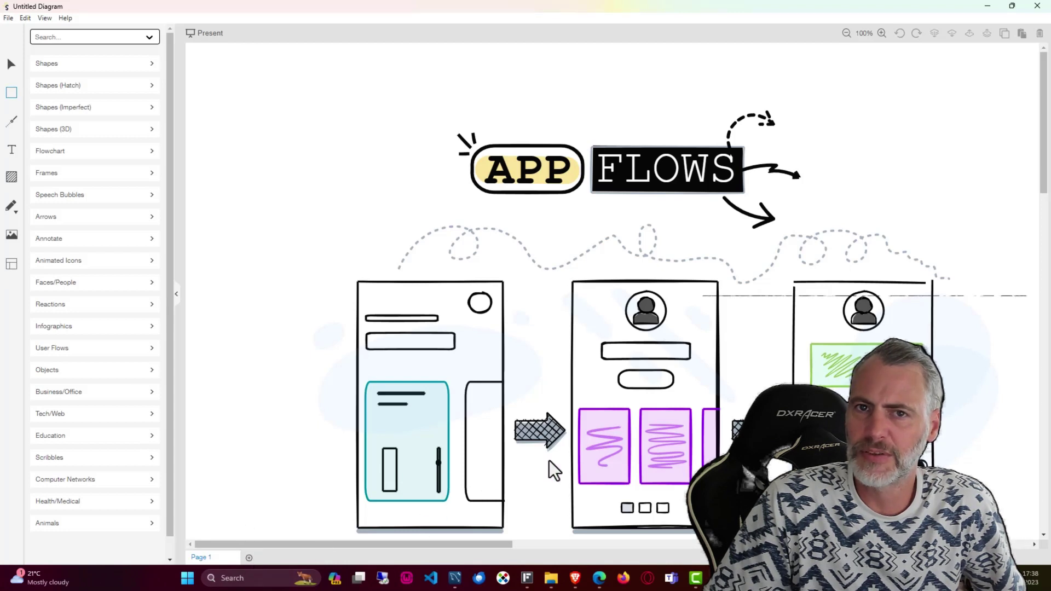
{"action": "left_click", "coordinate": [249, 557]}
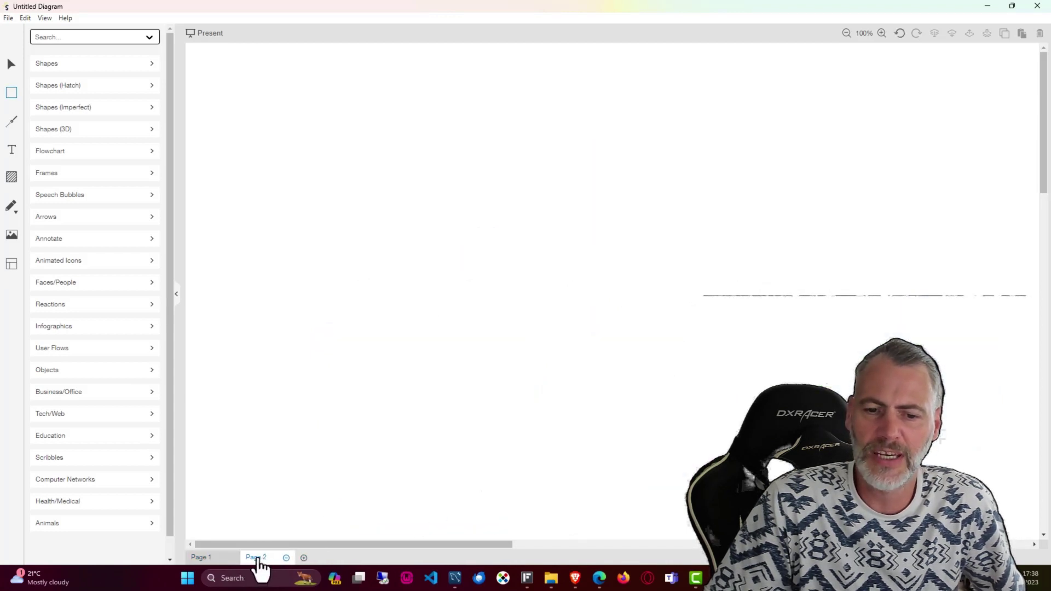
Step: Discard the unsaved diagram and create a new one from the Give Killer Presentations template
{"action": "left_click", "coordinate": [9, 18]}
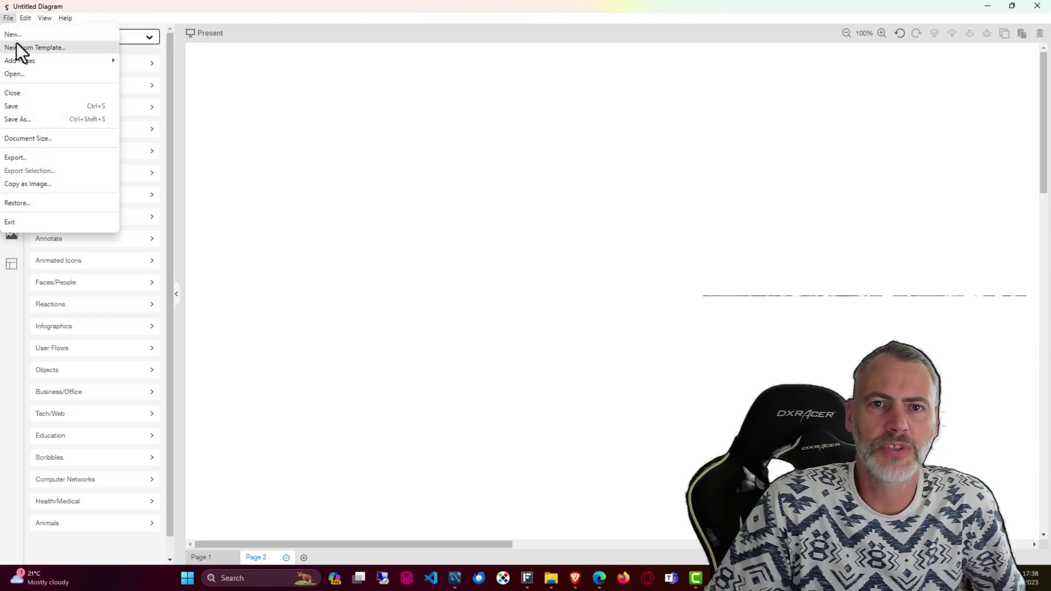
{"action": "left_click", "coordinate": [13, 48]}
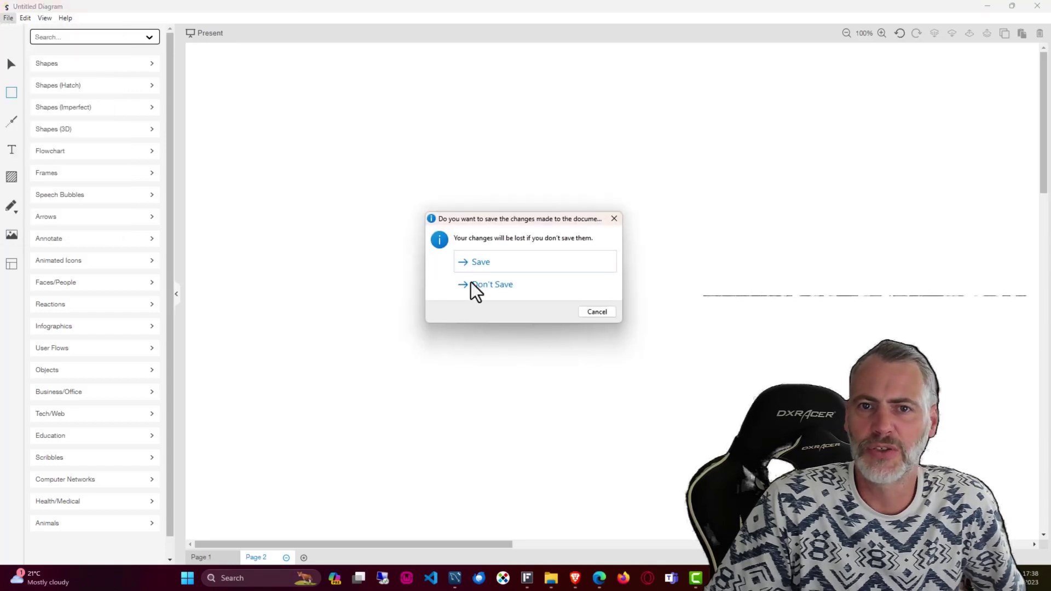
{"action": "left_click", "coordinate": [490, 285]}
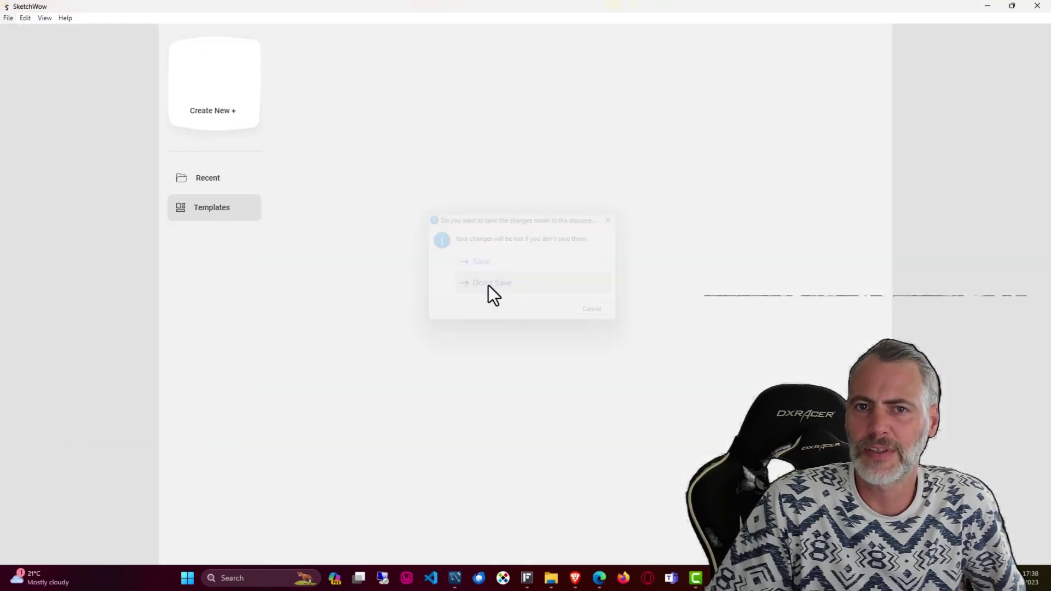
{"action": "scroll", "coordinate": [590, 354], "scroll_direction": "down", "scroll_amount": 8}
{"action": "scroll", "coordinate": [589, 354], "scroll_direction": "down", "scroll_amount": 10}
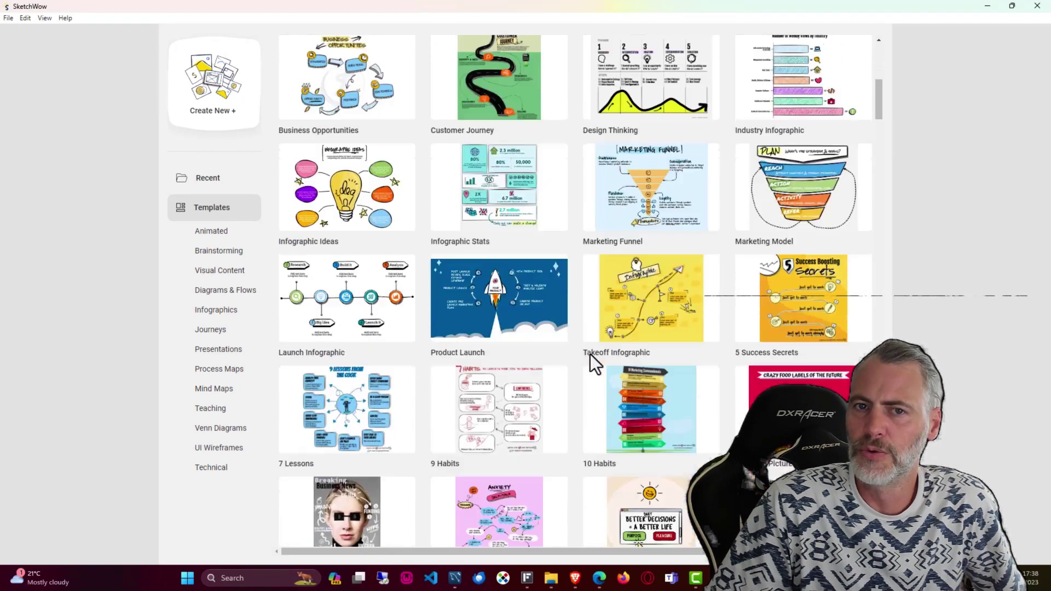
{"action": "scroll", "coordinate": [580, 350], "scroll_direction": "down", "scroll_amount": 2}
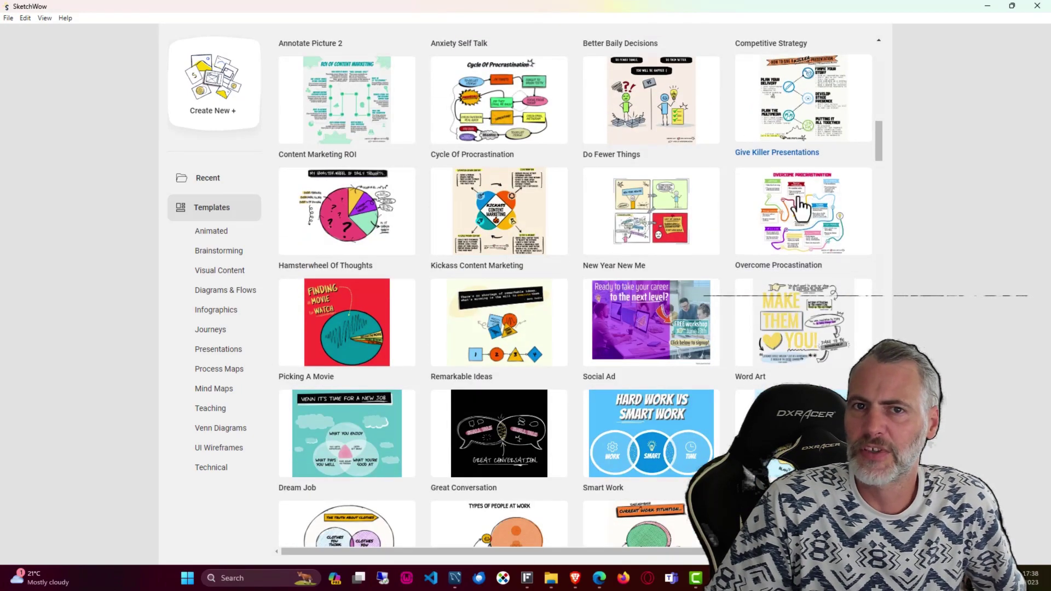
{"action": "scroll", "coordinate": [796, 211], "scroll_direction": "up", "scroll_amount": 2}
{"action": "left_click", "coordinate": [788, 208]}
Step: Examine the killer presentation infographic from its title to its closing tip, in close-up and as a whole
{"action": "scroll", "coordinate": [495, 302], "scroll_direction": "down", "scroll_amount": 2}
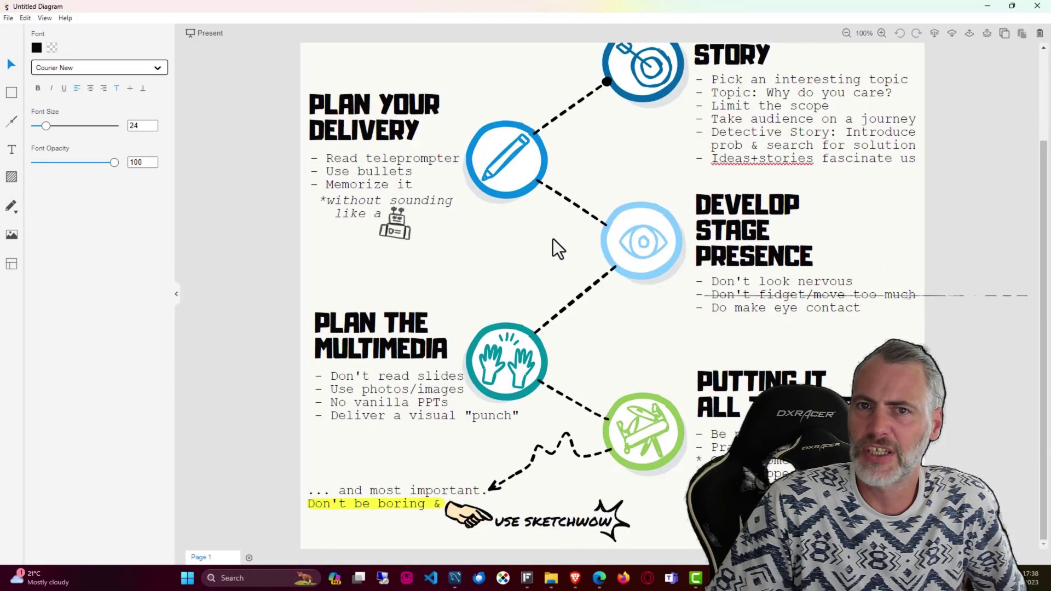
{"action": "scroll", "coordinate": [552, 239], "scroll_direction": "up", "scroll_amount": 2}
{"action": "left_click", "coordinate": [846, 33]}
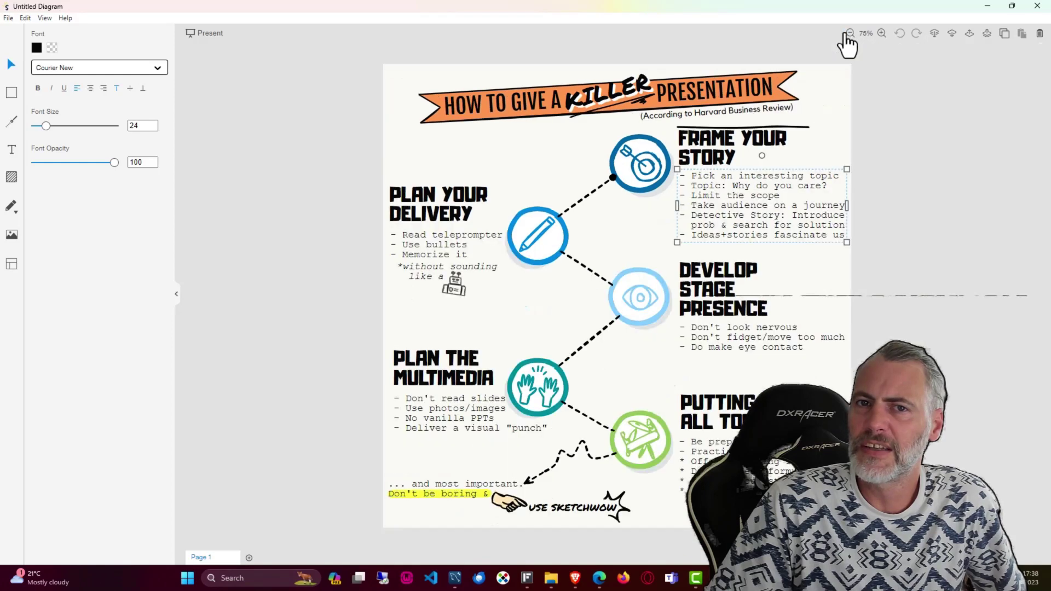
{"action": "left_click", "coordinate": [846, 33]}
{"action": "left_click", "coordinate": [881, 33]}
{"action": "left_click", "coordinate": [881, 33]}
{"action": "left_click", "coordinate": [881, 33]}
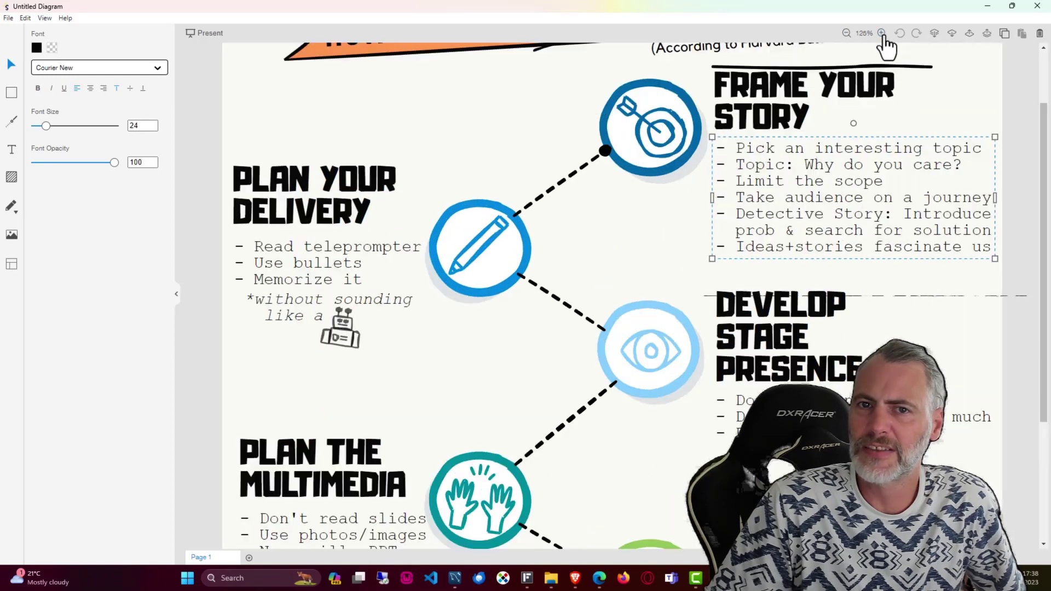
{"action": "left_click", "coordinate": [846, 34]}
{"action": "left_click", "coordinate": [847, 34]}
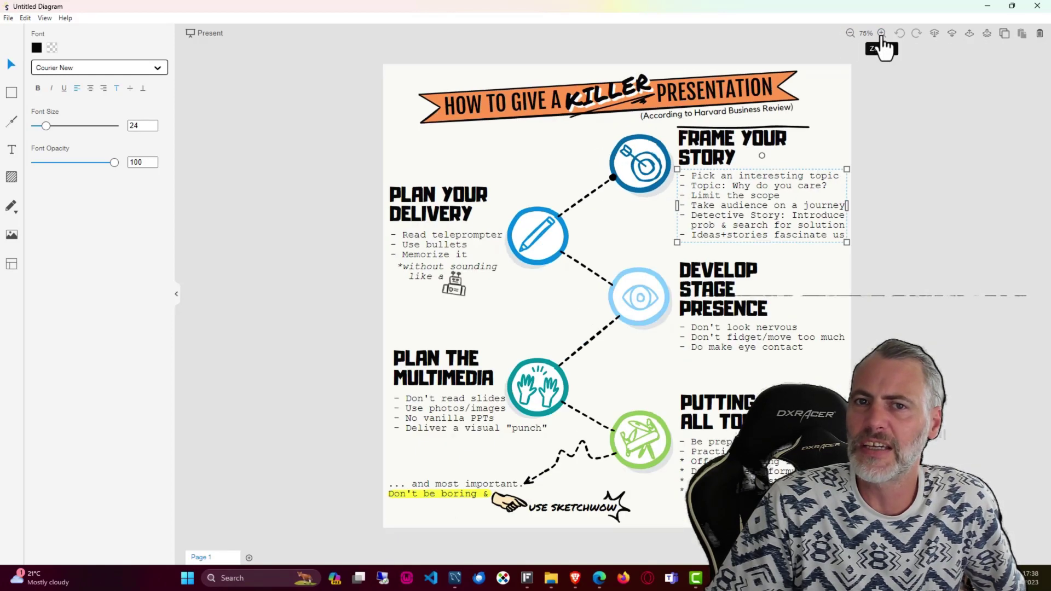